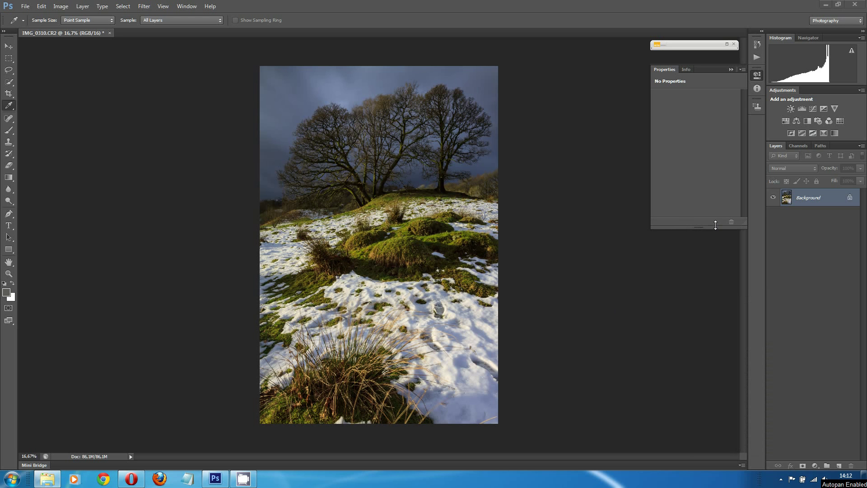
Show the snowy tree photo's RGB, Red, Green and Blue channels in the Channels panel
left_click(797, 146)
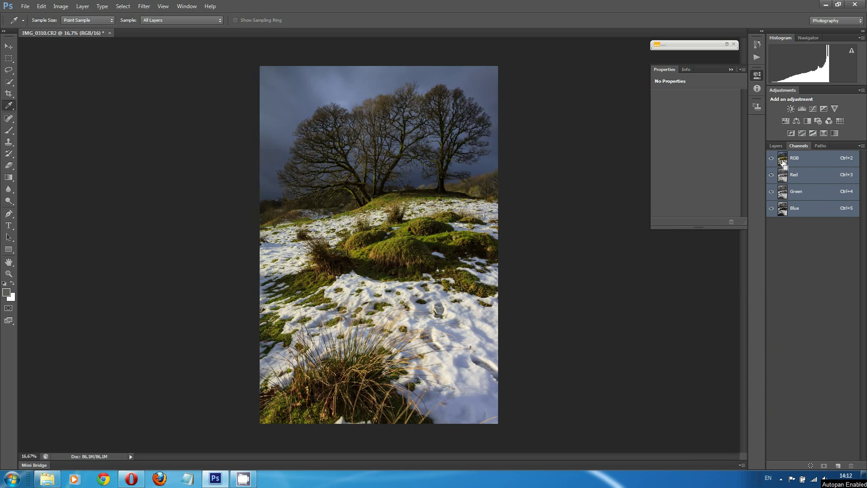
Load the RGB luminosity, save it as a channel named Lights, and intersect the selection with Lights
left_click(783, 163, "ctrl")
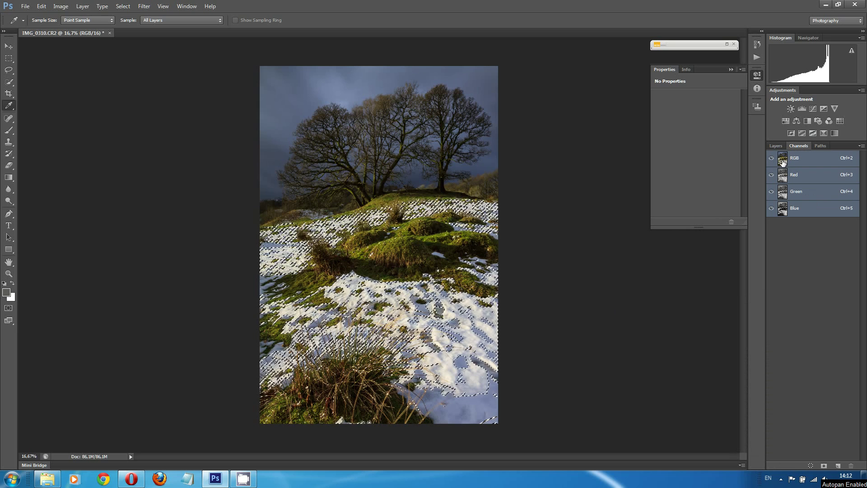
left_click(824, 466)
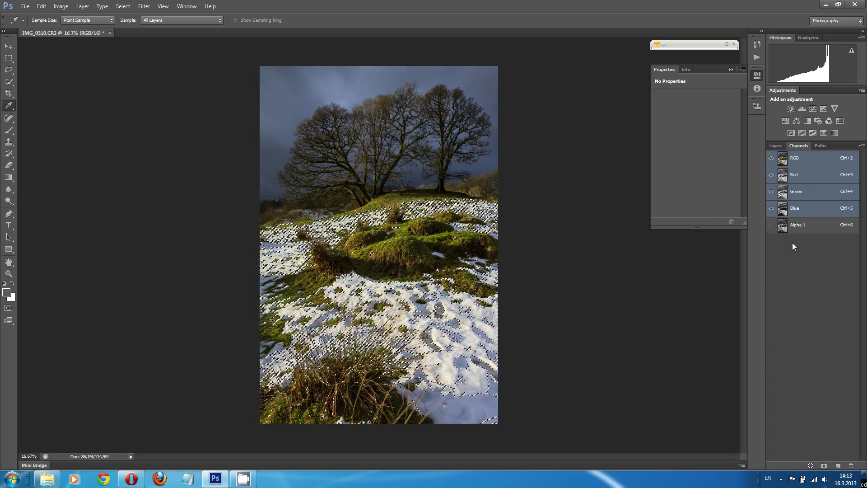
double_click(797, 225)
type("Lights")
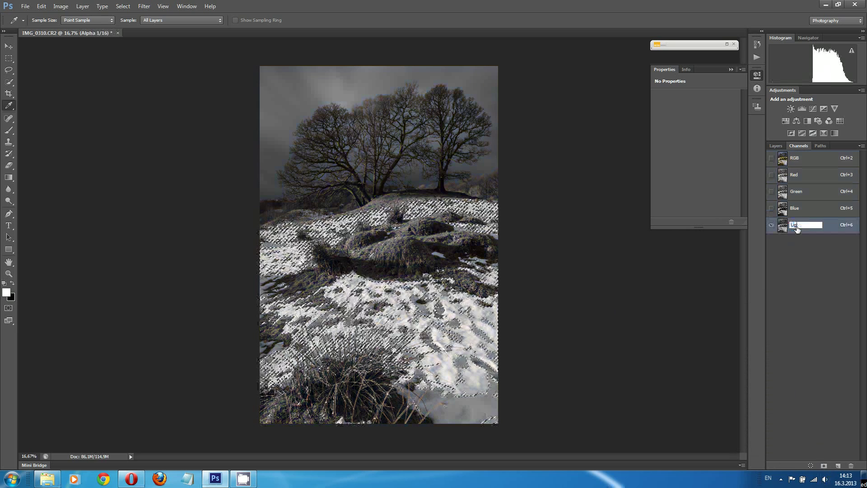
key("Return")
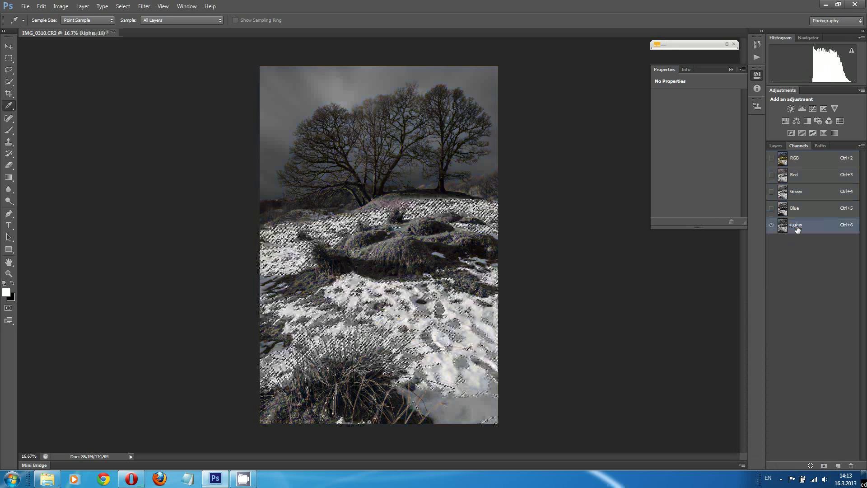
left_click(797, 229)
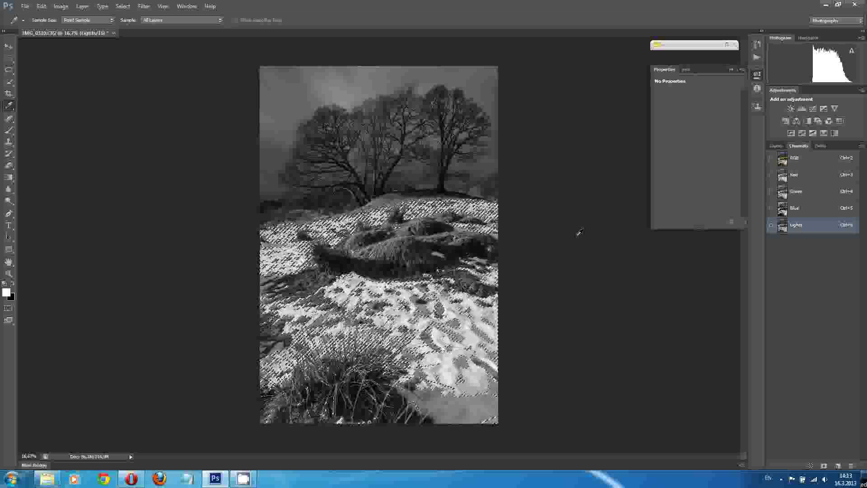
left_click(783, 229, "ctrl+alt+shift")
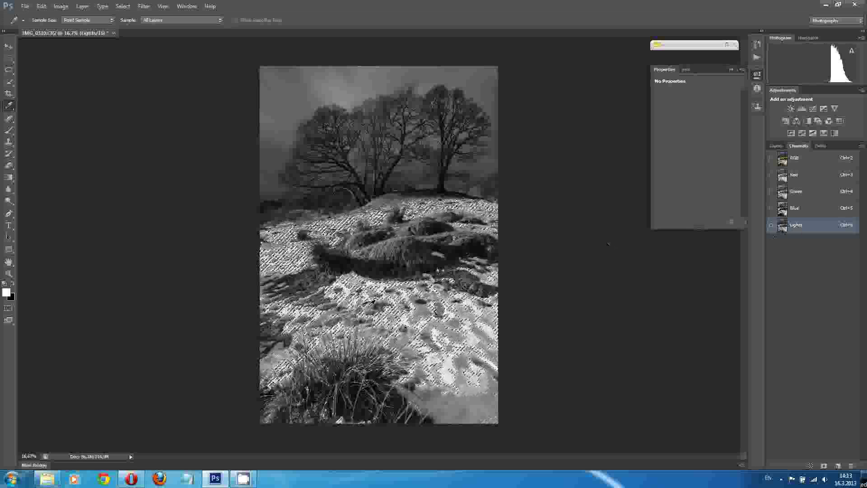
Save the narrowed selection as a new channel named Light Lights
left_click(823, 465)
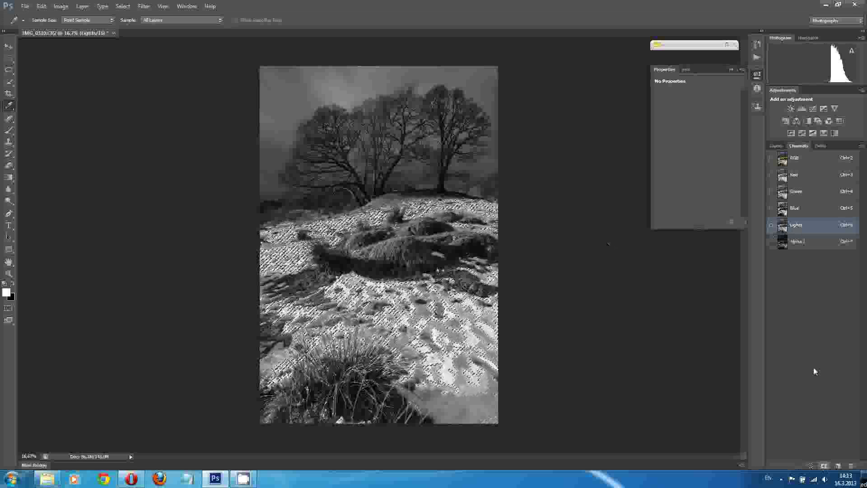
double_click(797, 241)
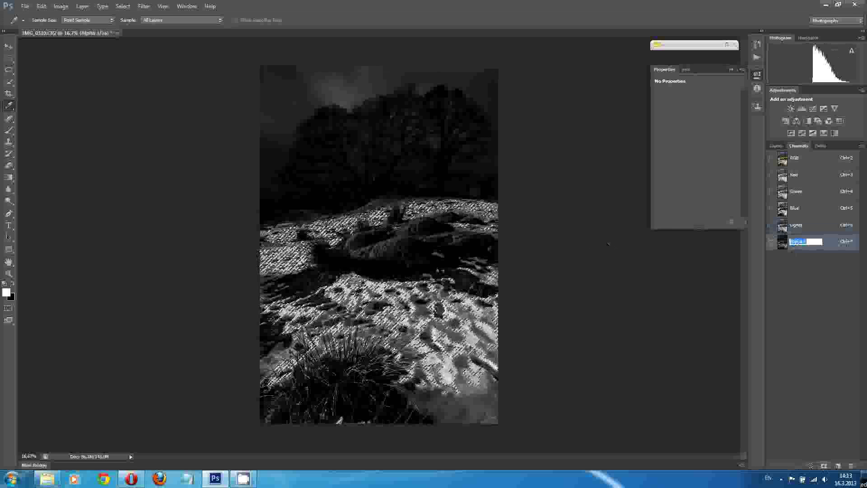
type("Light")
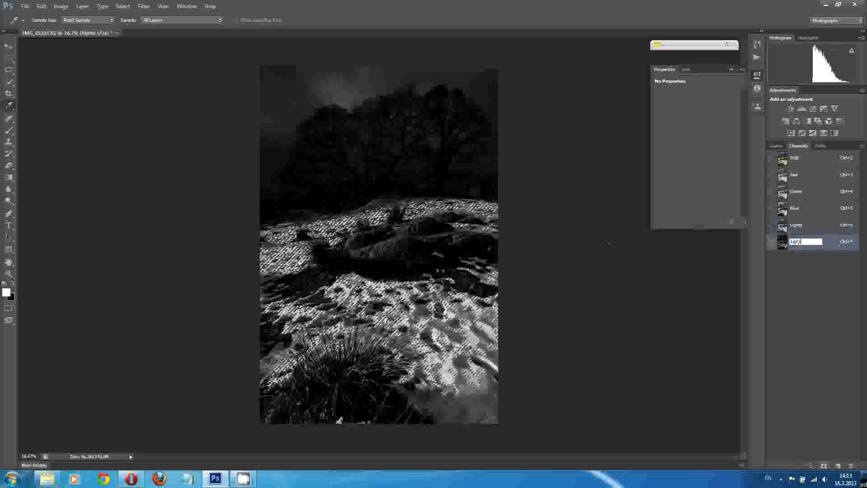
type(" Lights")
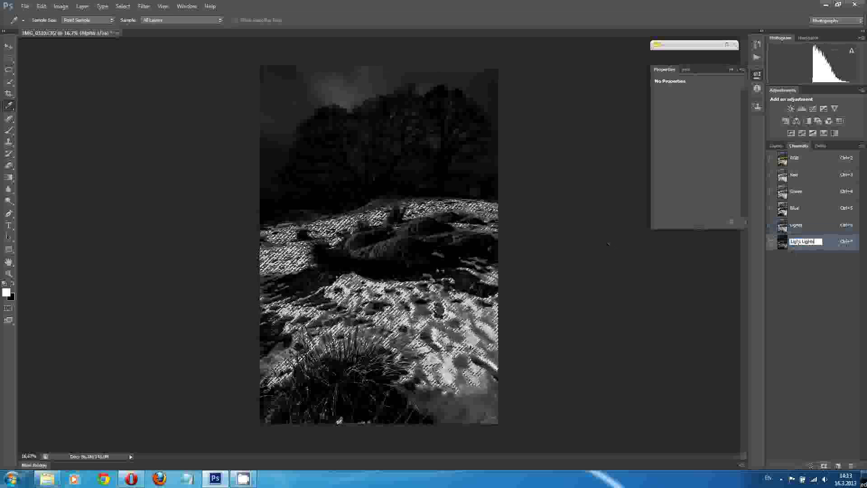
key("Return")
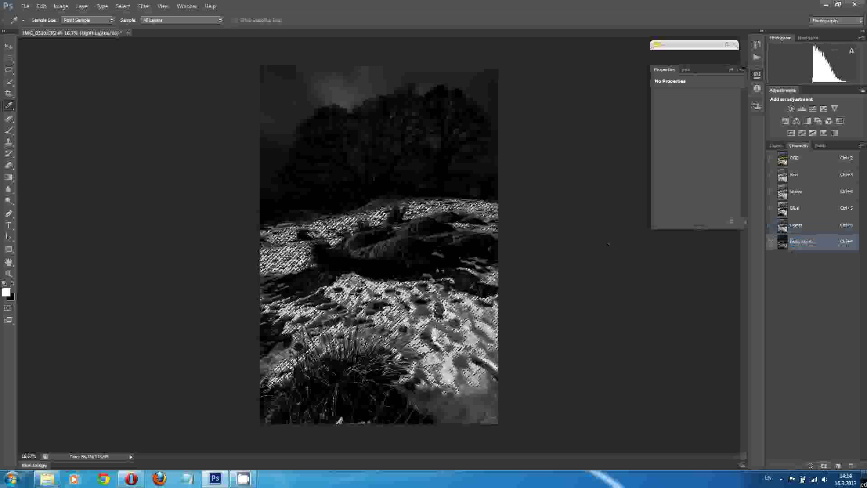
Intersect the selection with Light Lights and save it as a channel named Bright Lights
left_click(783, 244, "ctrl")
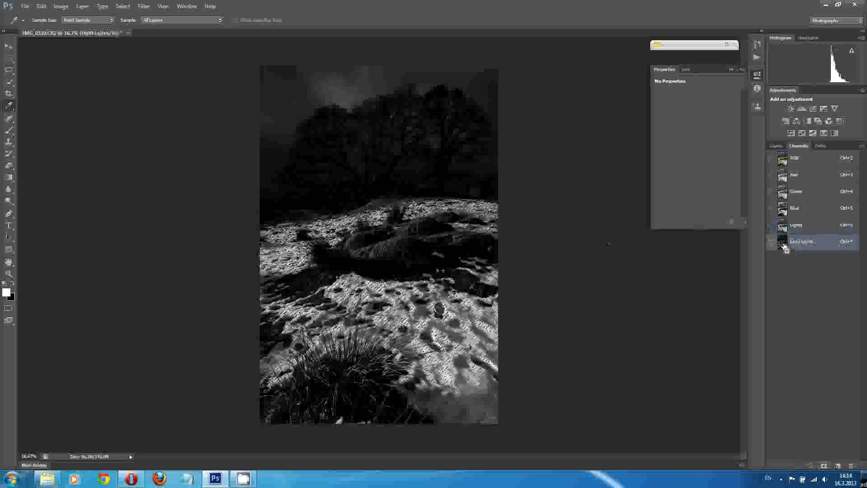
left_click(823, 465)
double_click(803, 258)
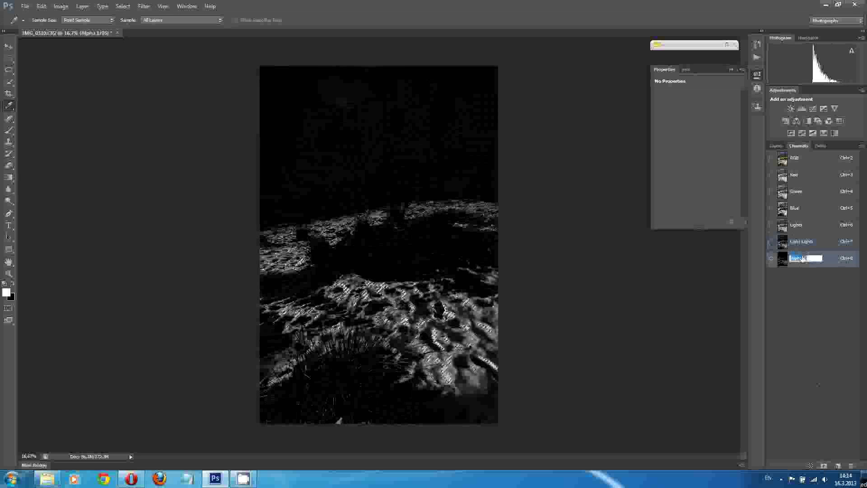
type("Bright L")
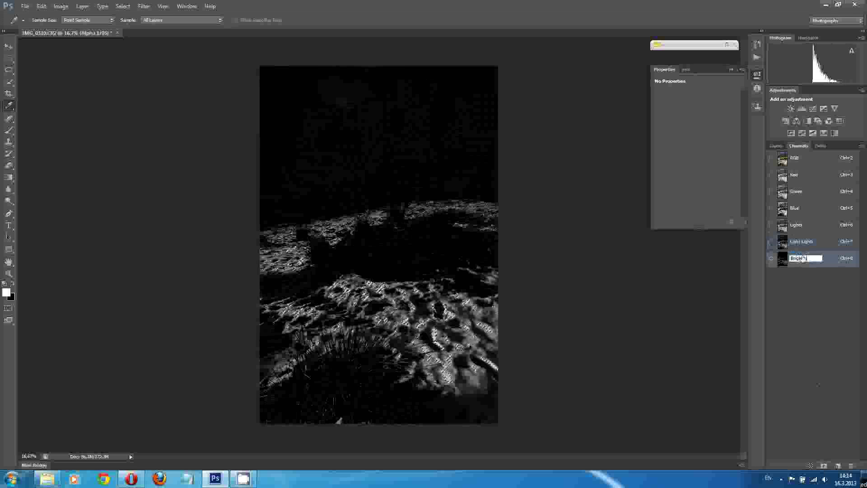
type("ights")
key("Return")
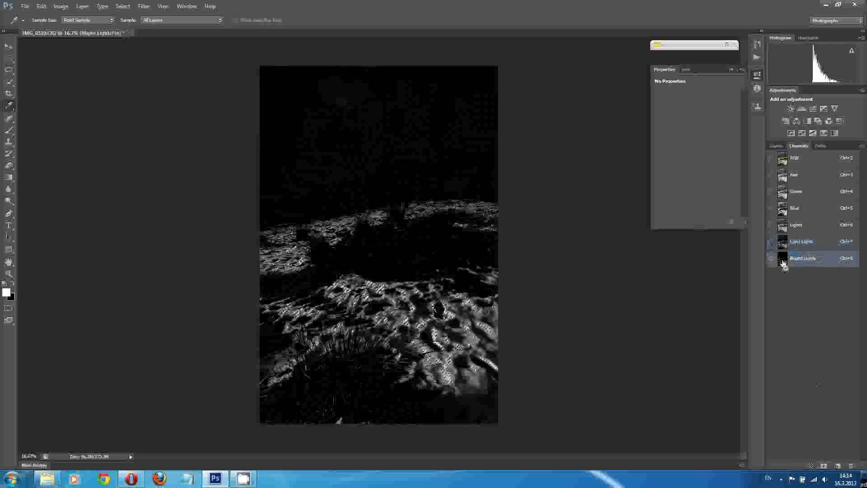
Save the current selection as a new channel named Super Lights
left_click(823, 465)
double_click(805, 277)
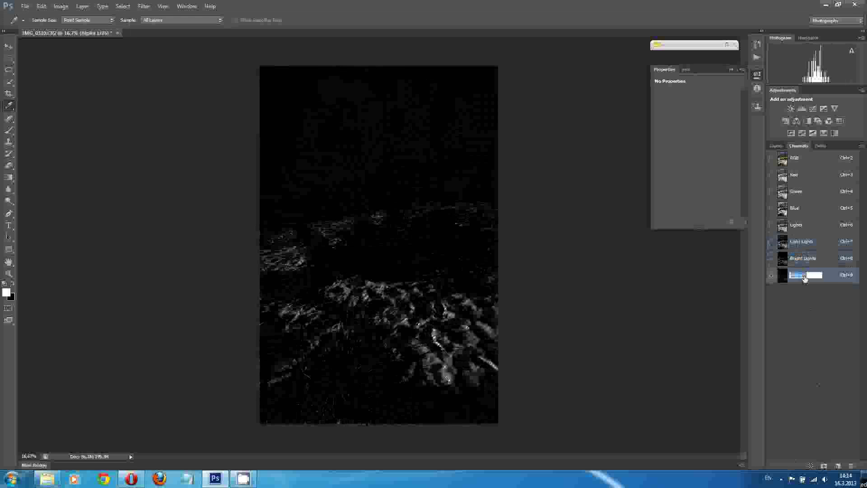
type("SUper")
key("BackSpace")
key("BackSpace")
key("BackSpace")
key("BackSpace")
key("BackSpace")
type("Super Li")
type("ghts")
key("Return")
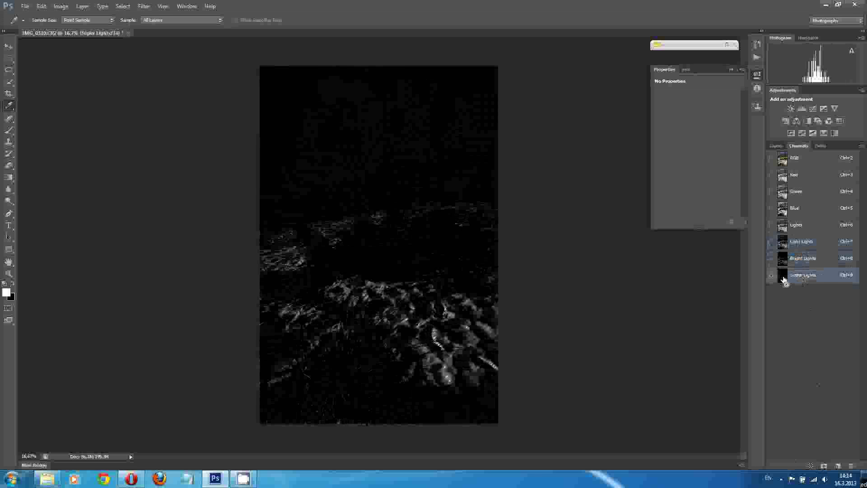
Intersect the selection with Super Lights and save it as a channel named Ultra Lights
left_click(783, 280, "ctrl")
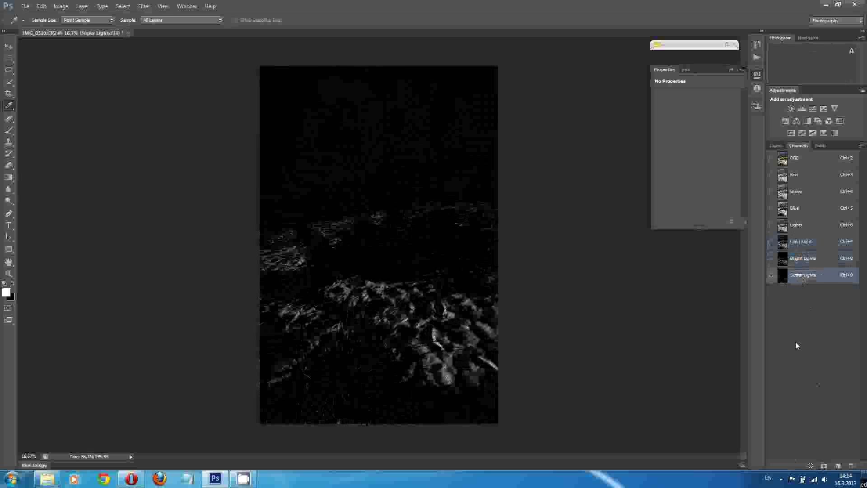
left_click(823, 465)
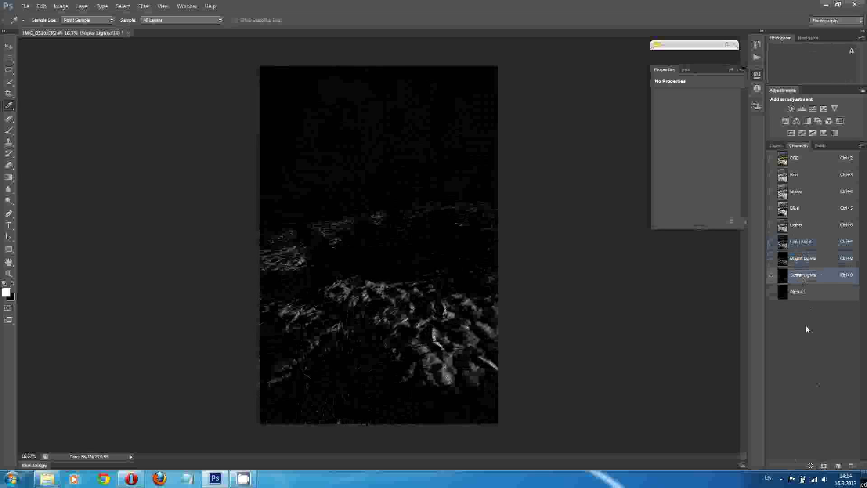
left_click(791, 293)
double_click(798, 291)
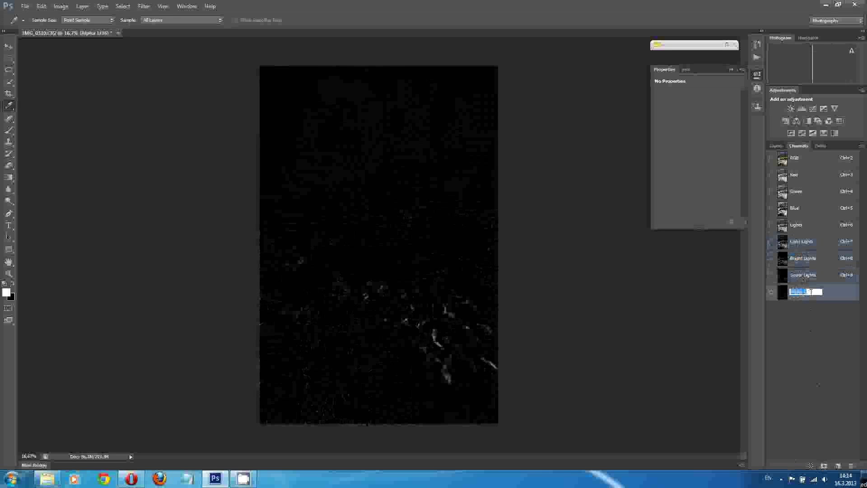
type("Ultra ")
type("Ligh")
type("ts")
key("Return")
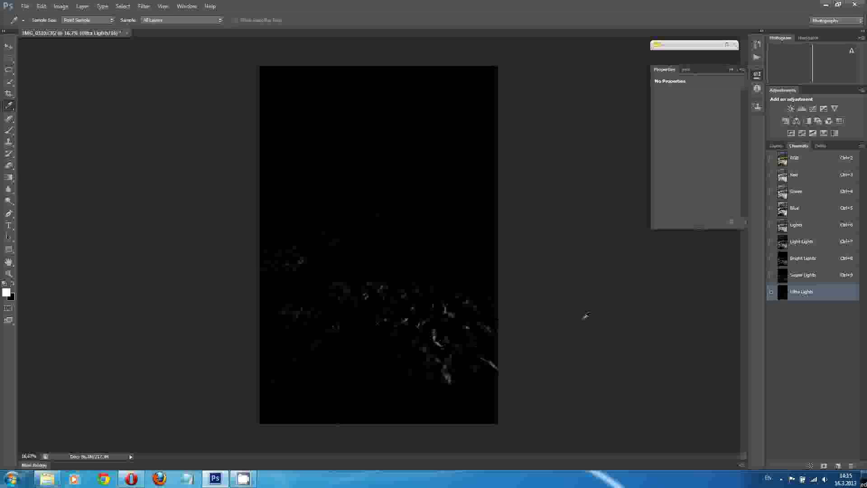
Step through the Lights, Light Lights, Bright Lights and Super Lights masks, then show the RGB composite
left_click(798, 227)
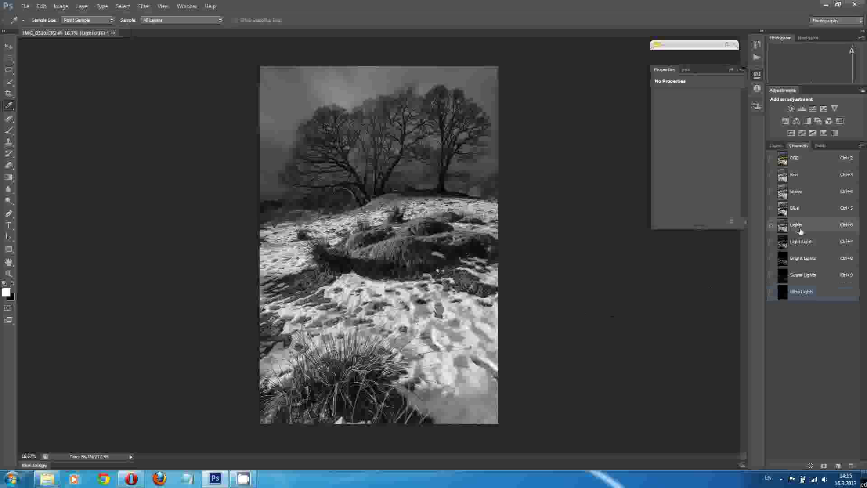
left_click(801, 243)
left_click(801, 260)
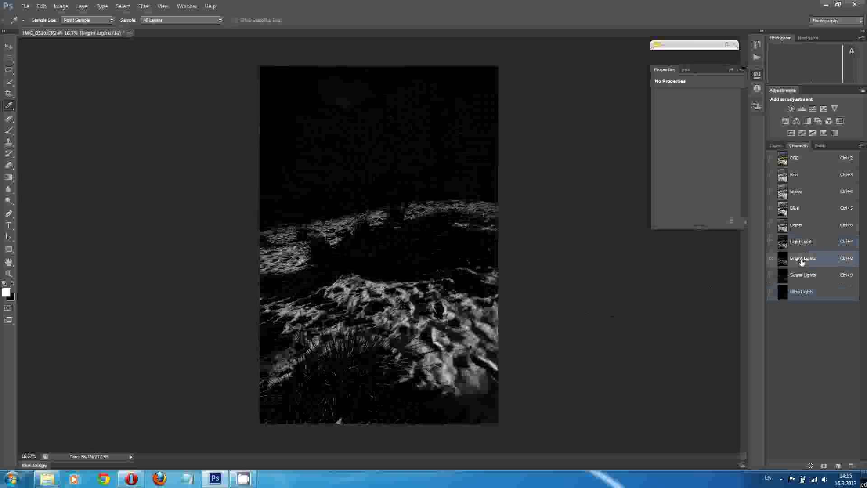
left_click(802, 276)
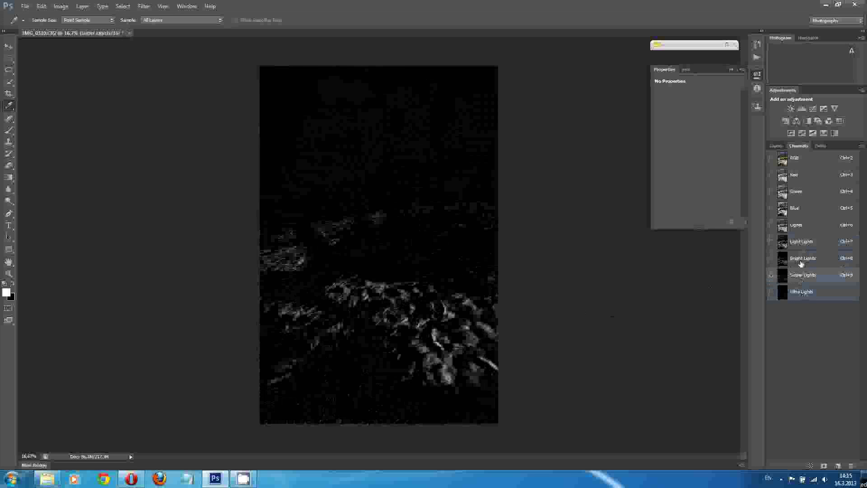
left_click(800, 262)
left_click(800, 244)
left_click(797, 227)
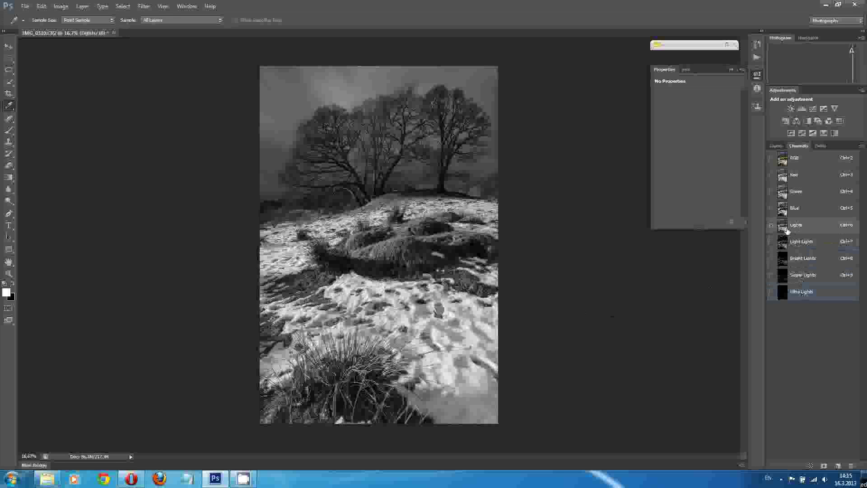
left_click(786, 228)
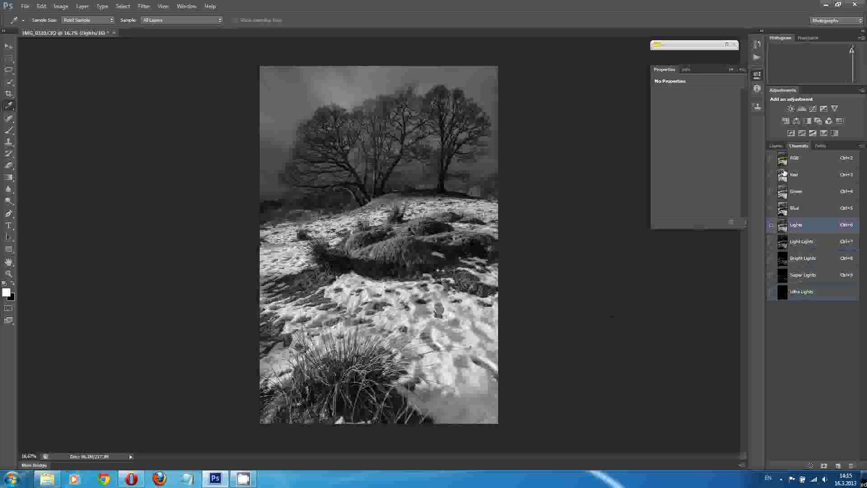
left_click(771, 158)
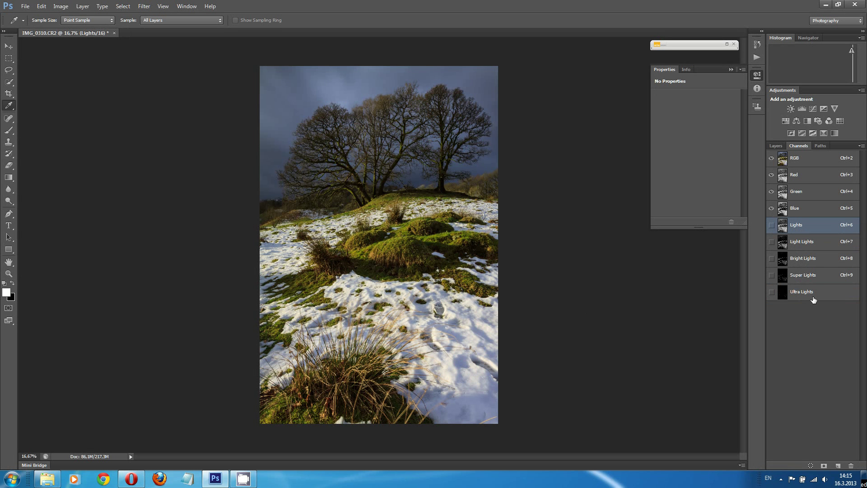
Add an Invert adjustment layer, invert its mask with Ctrl+I, and show the channels list
left_click(777, 147)
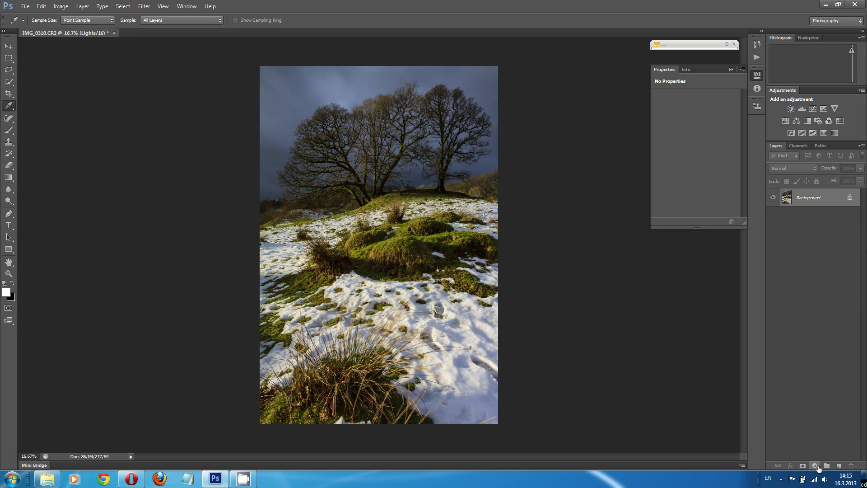
left_click(817, 468)
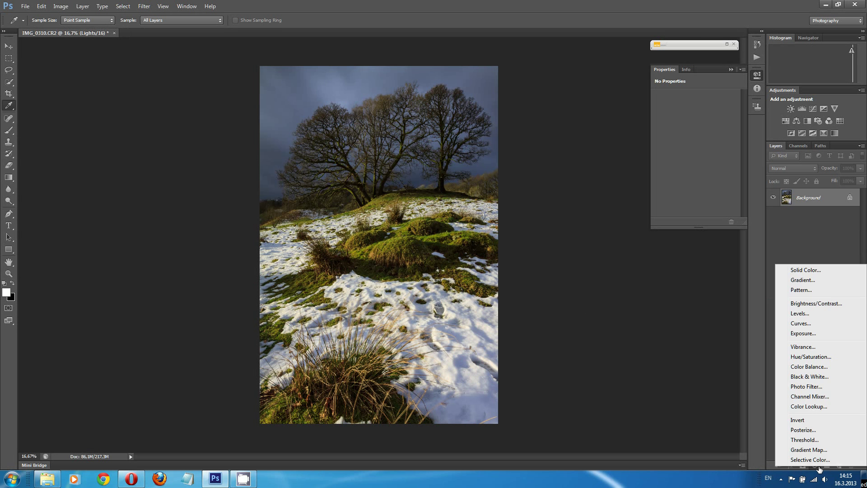
left_click(799, 422)
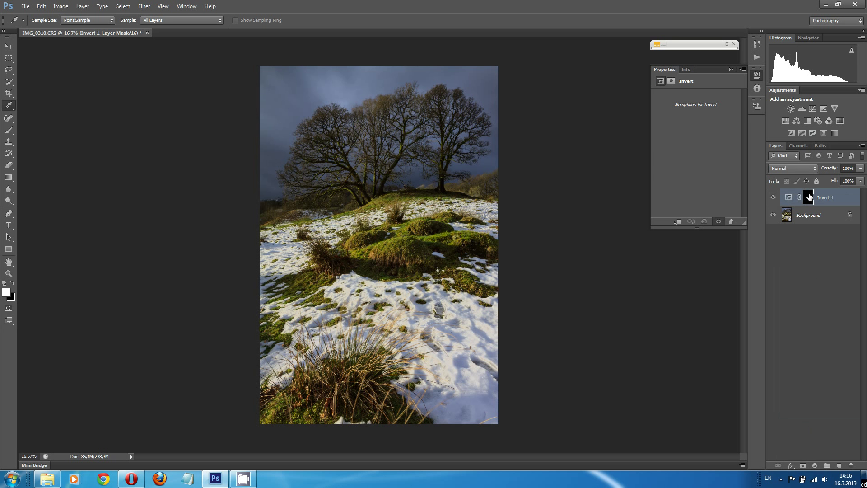
left_click(808, 198)
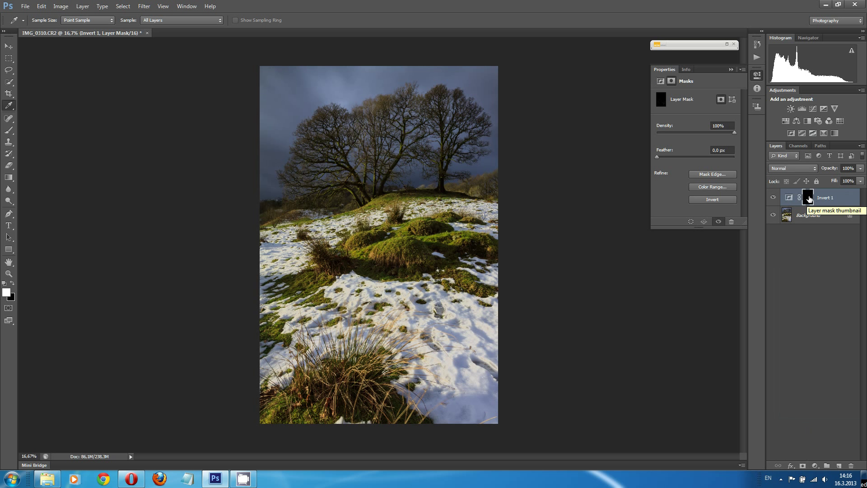
key("ctrl+i")
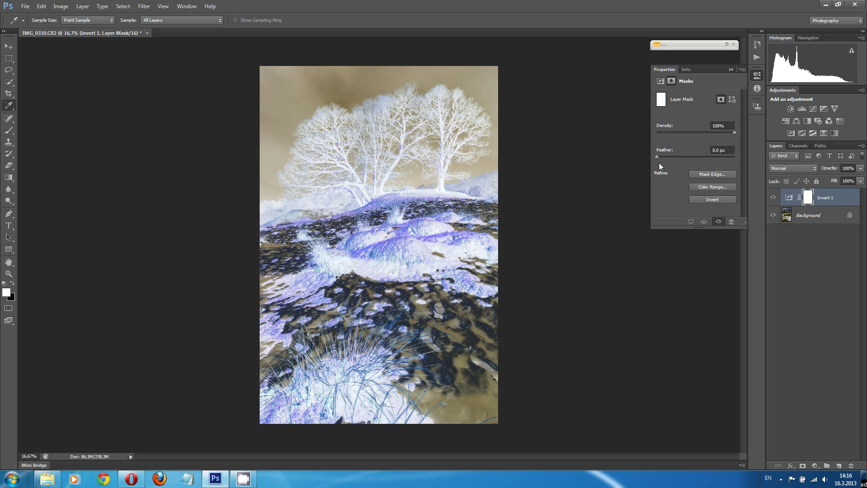
left_click(798, 145)
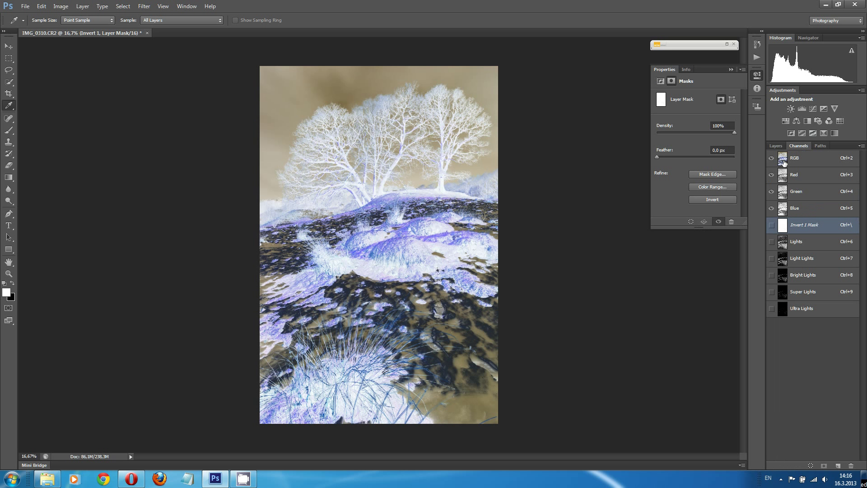
Save the inverted image's luminosity as a channel named Darks and intersect the selection with it
left_click_drag(783, 163, 811, 465)
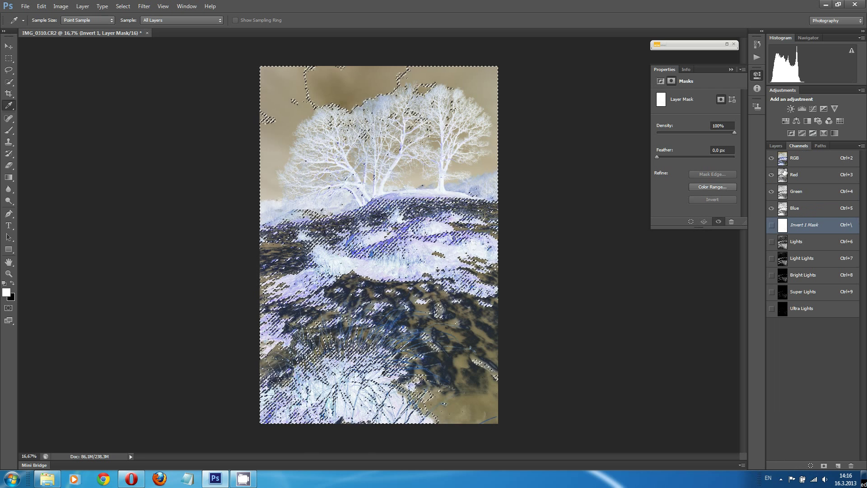
left_click(823, 465)
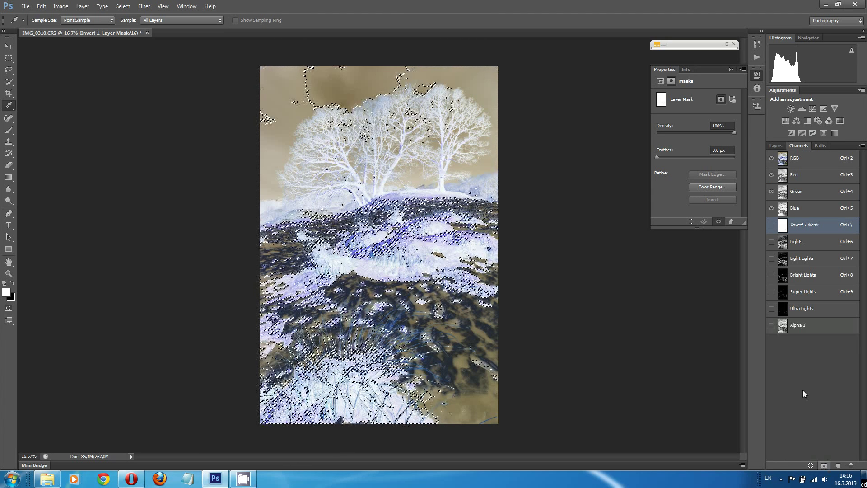
double_click(798, 325)
type("Darks")
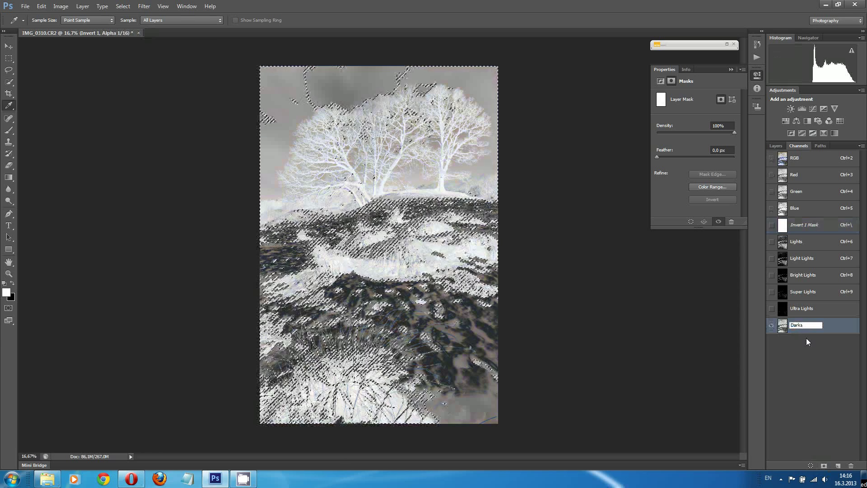
key("Return")
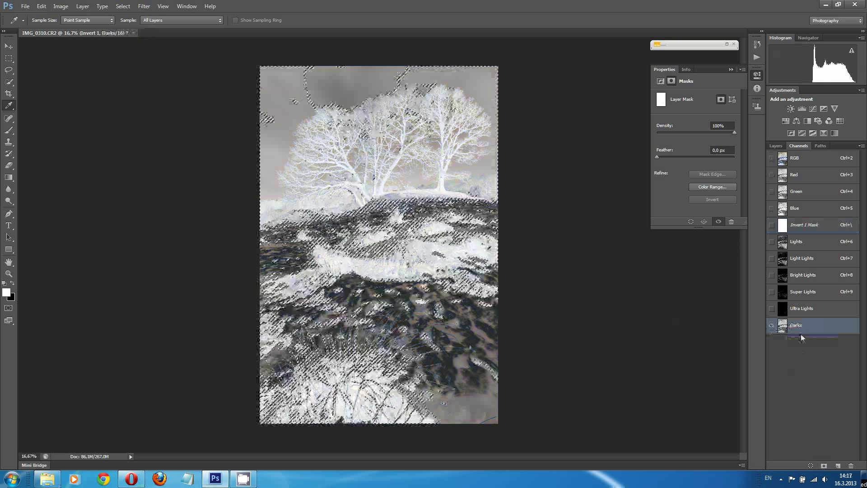
left_click(782, 327, "ctrl")
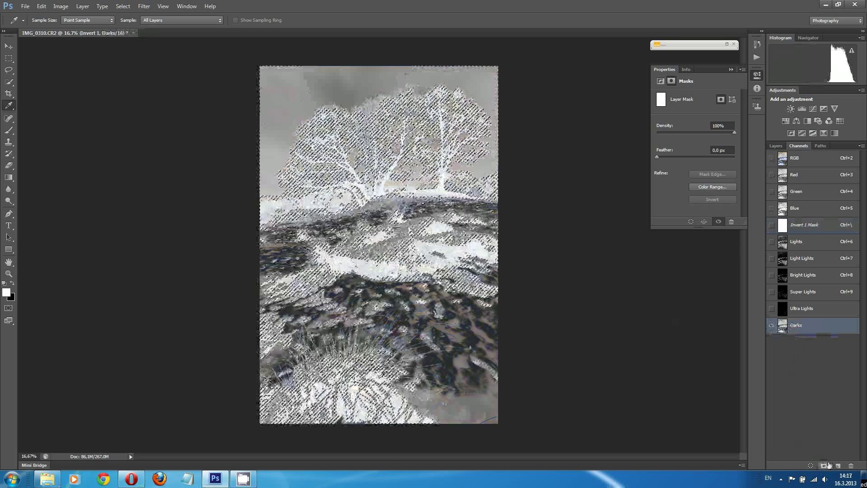
Save the narrowed selection as a new channel named Dark Darks
left_click(824, 465)
double_click(797, 342)
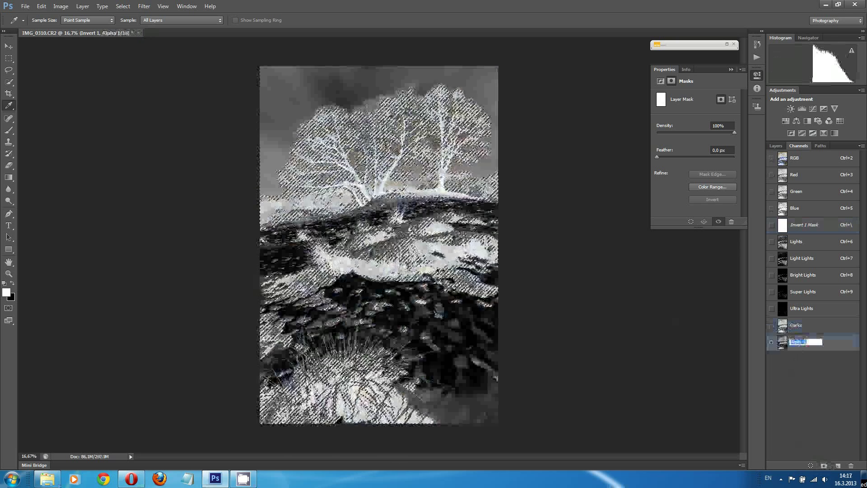
type("Dark Darks")
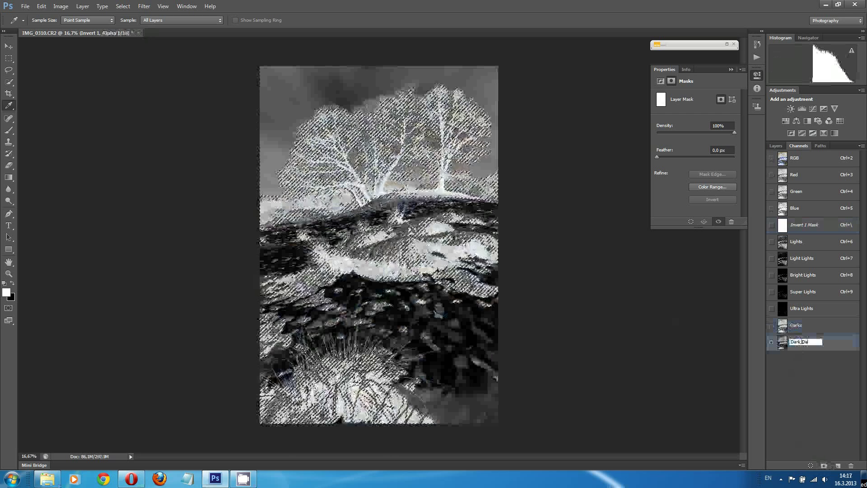
key("Return")
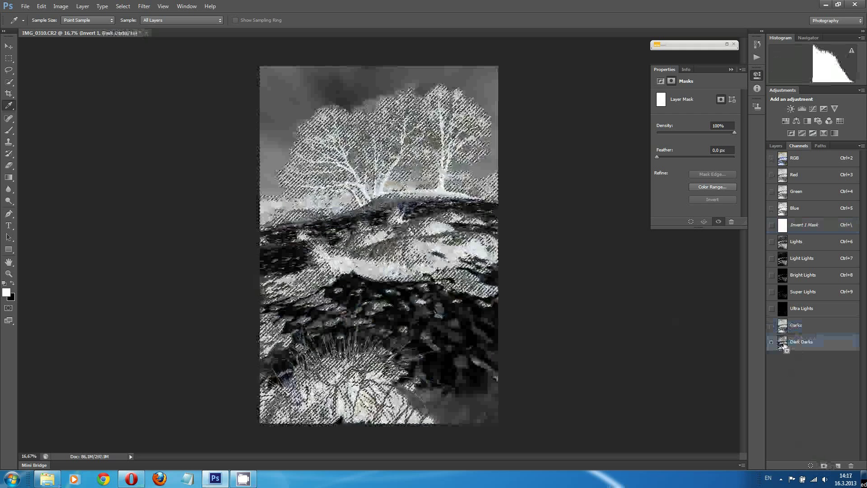
Intersect the selection with Dark Darks and save it as a channel named Shadow Darks
left_click(782, 343, "ctrl")
left_click(823, 465)
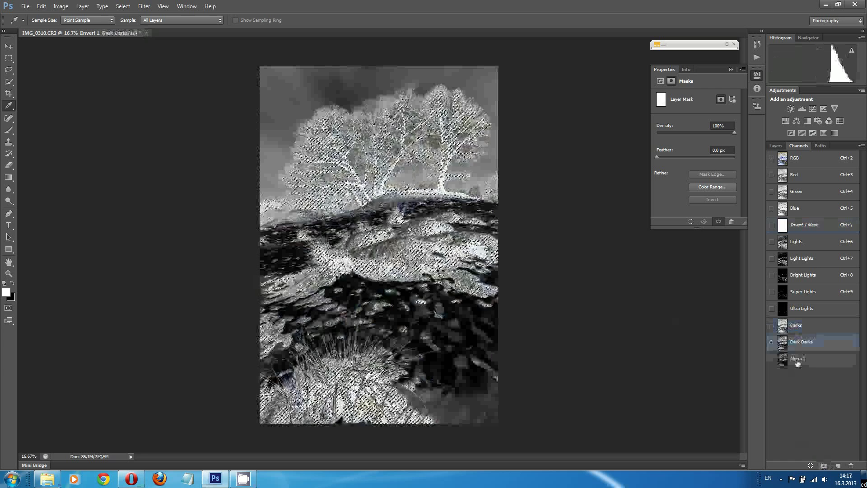
double_click(807, 360)
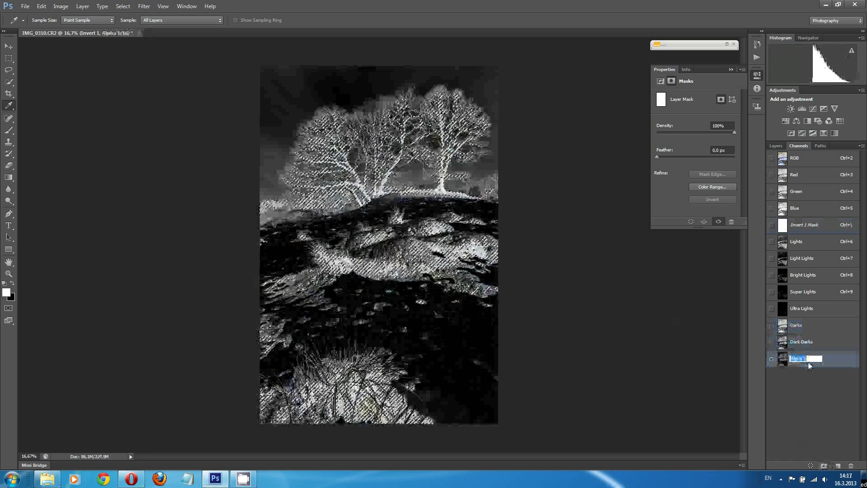
type("Sha")
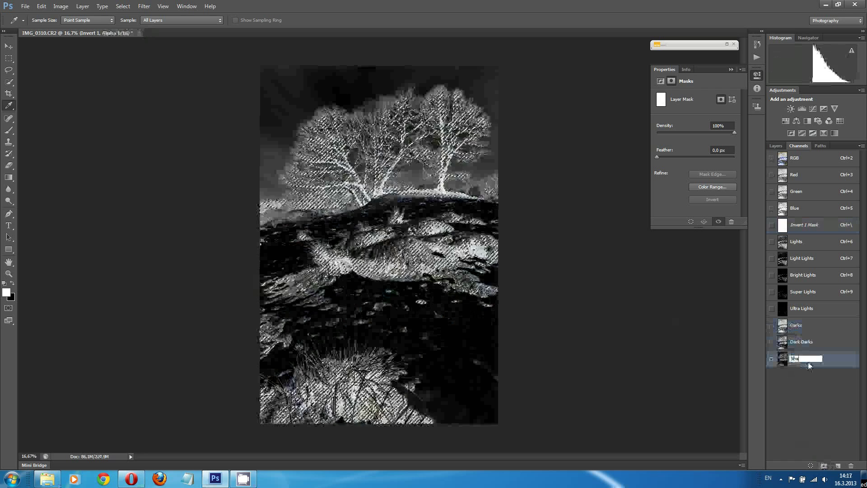
type("dow Darks")
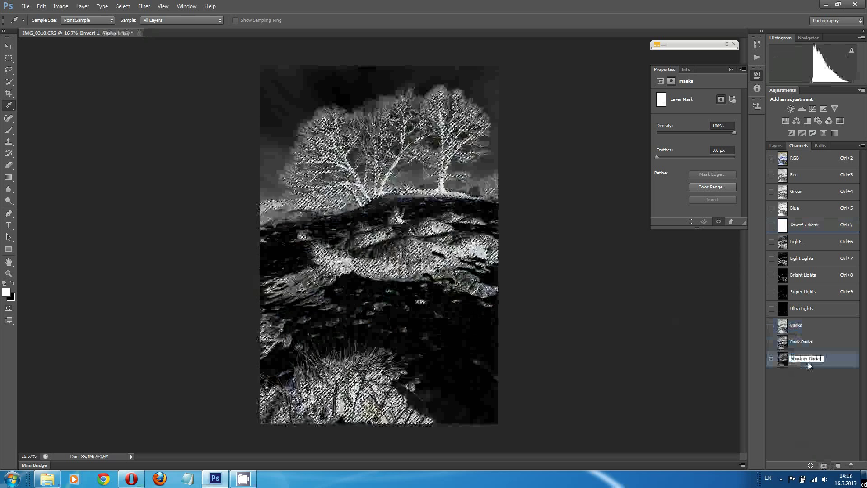
key("Return")
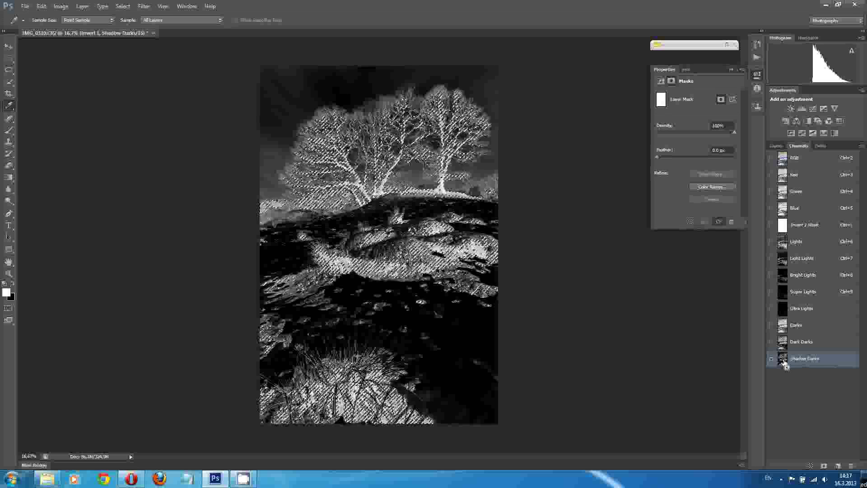
Intersect the selection with Shadow Darks and save it as a channel named Super Darks
left_click(784, 361, "ctrl")
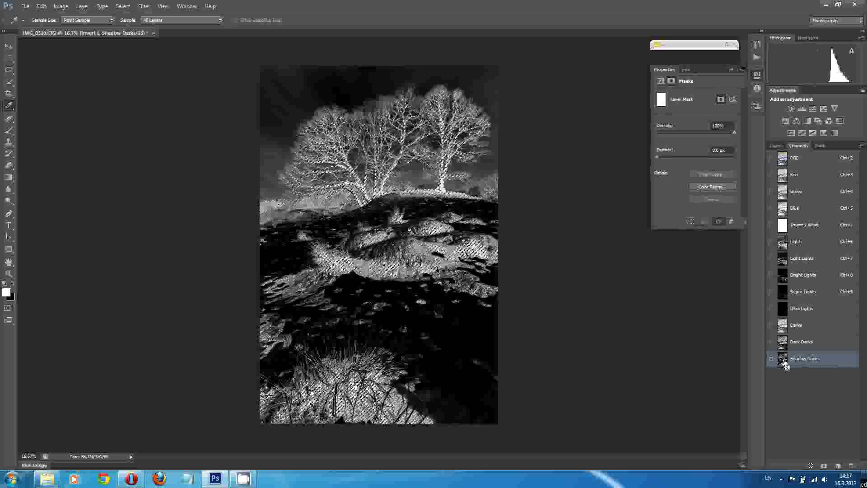
left_click(823, 465)
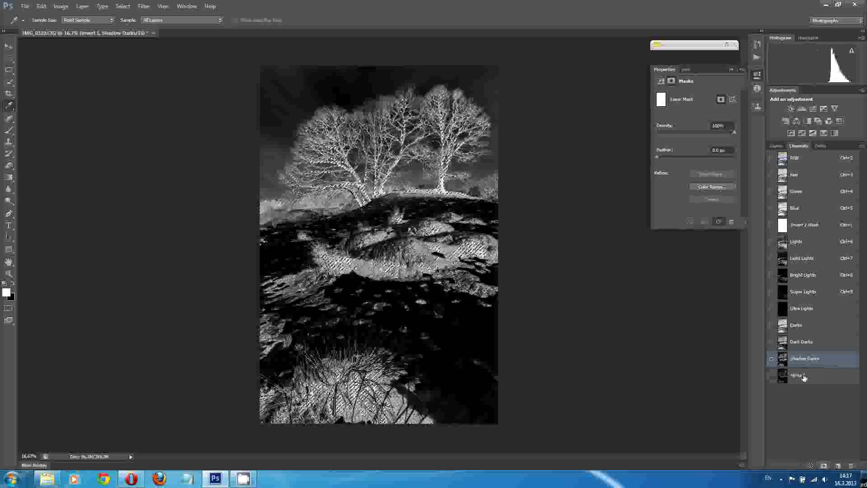
double_click(803, 375)
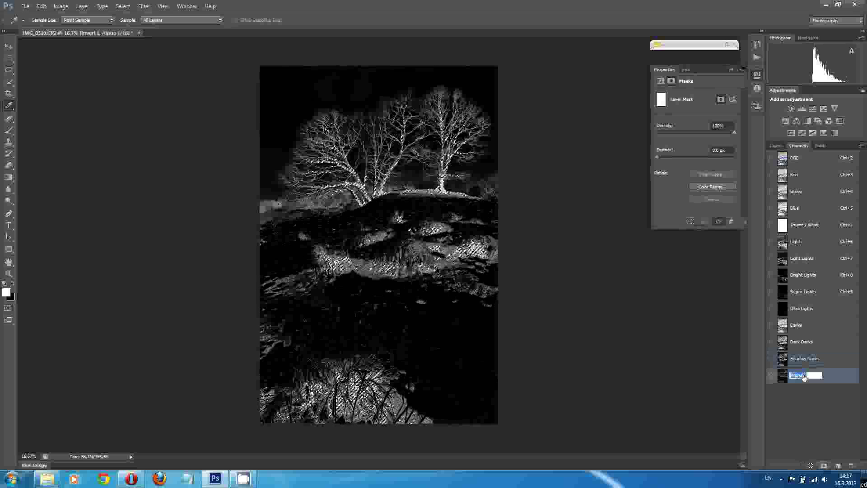
type("Super Darks")
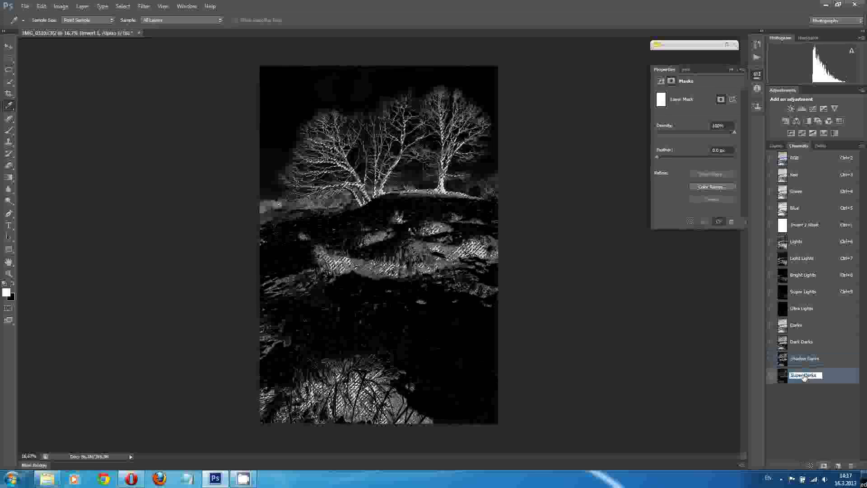
key("Return")
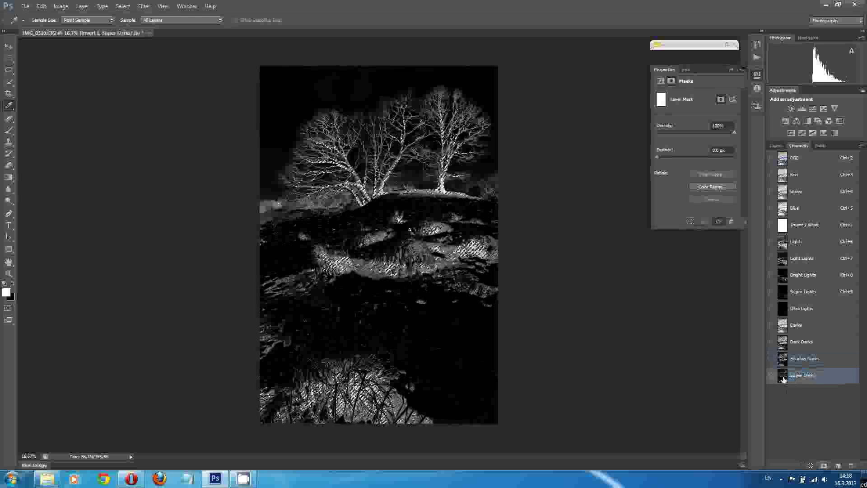
Intersect the selection with Super Darks and save it as a channel named Ultra Darks
left_click(783, 378, "ctrl")
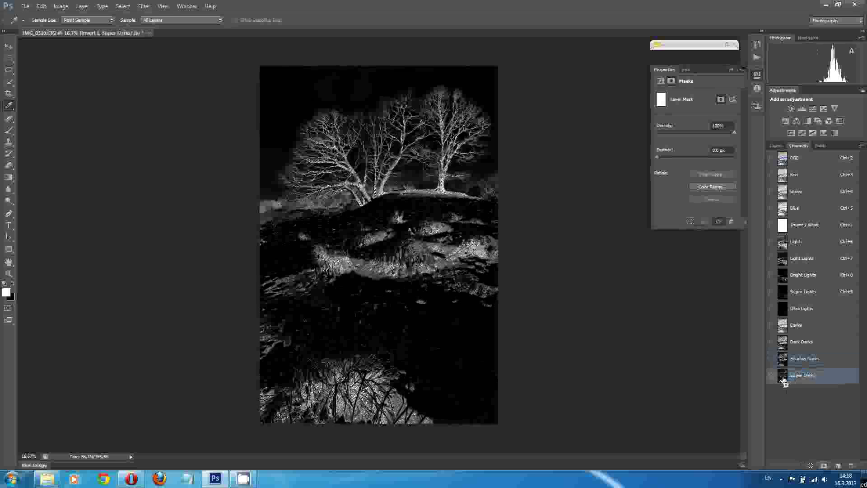
left_click(823, 465)
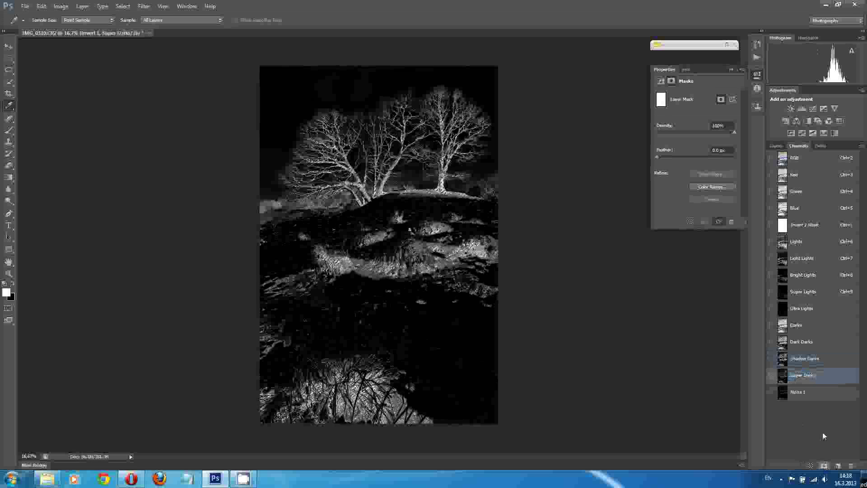
double_click(807, 392)
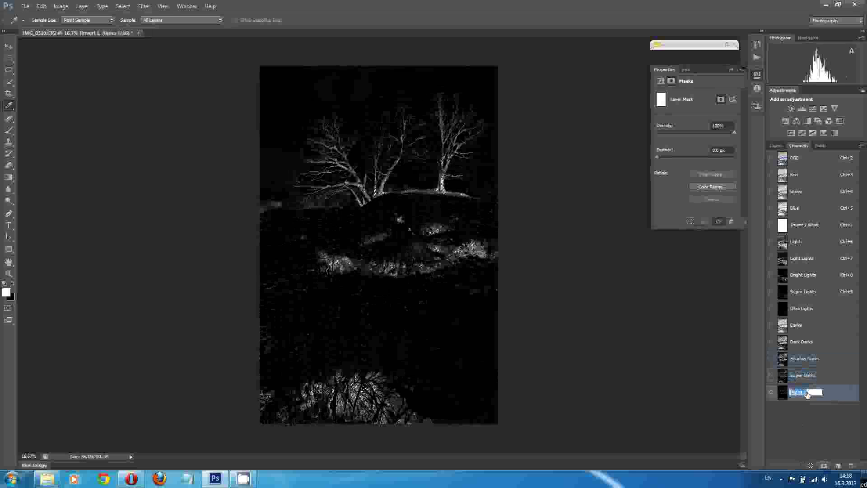
type("Ultra ")
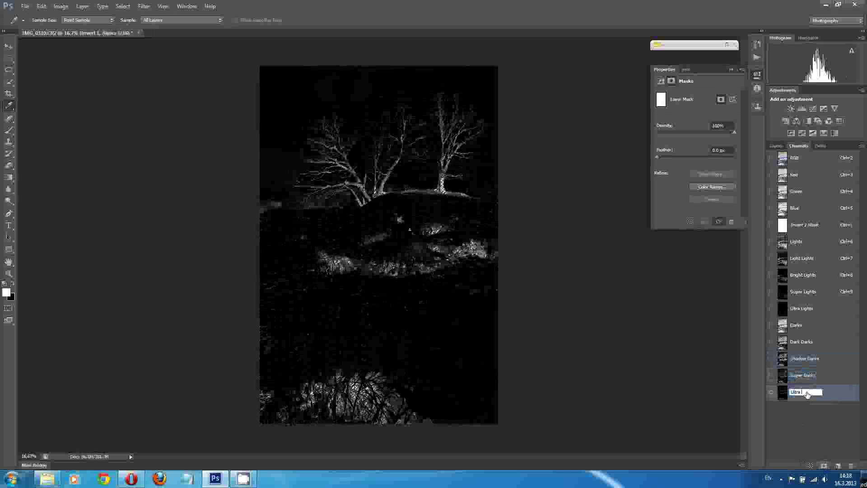
type("Dark")
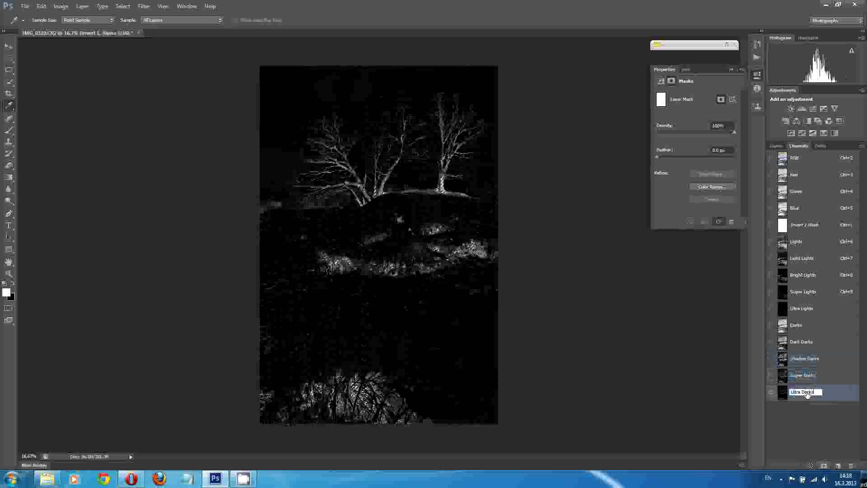
type("s")
key("Return")
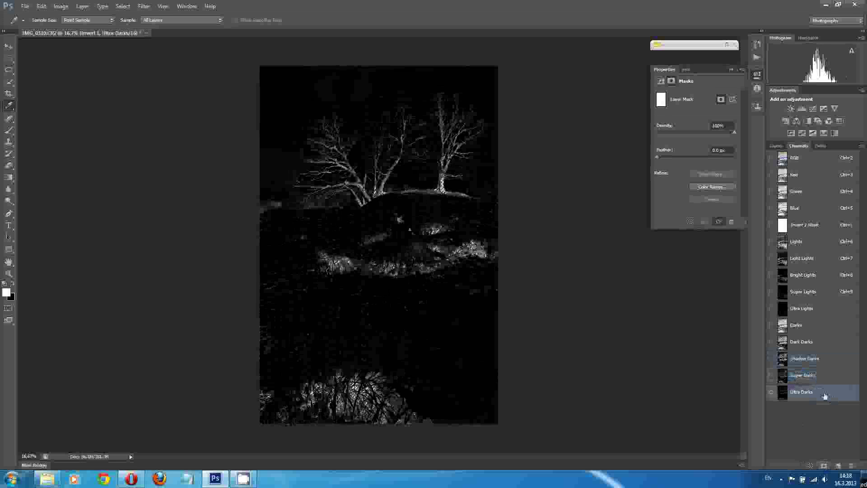
Delete the Invert 1 adjustment layer, leaving only the Background layer
left_click(776, 146)
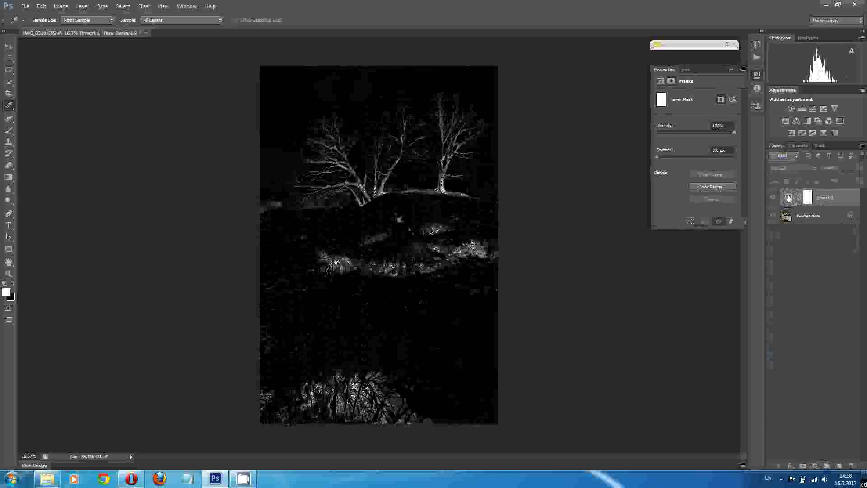
left_click_drag(789, 197, 853, 467)
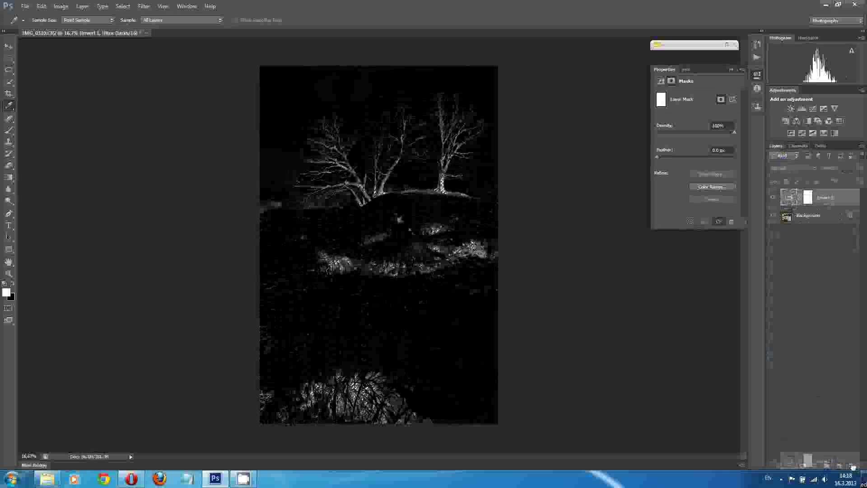
left_click_drag(852, 467, 852, 467)
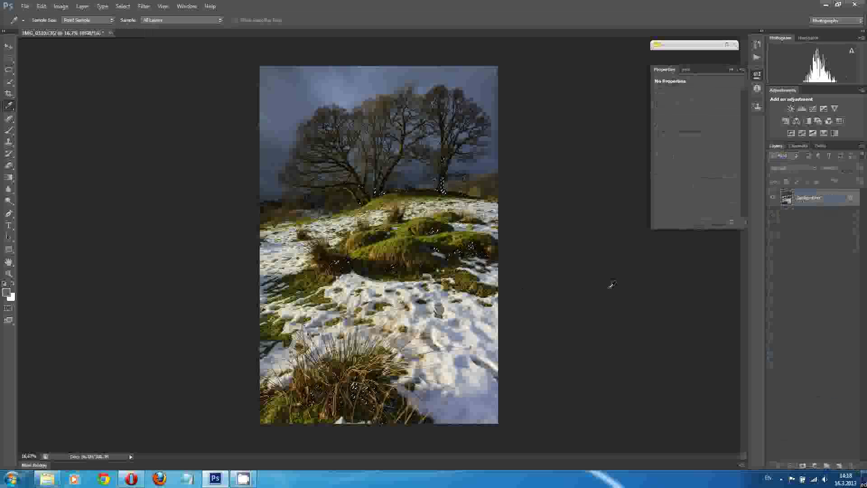
key("ctrl+d")
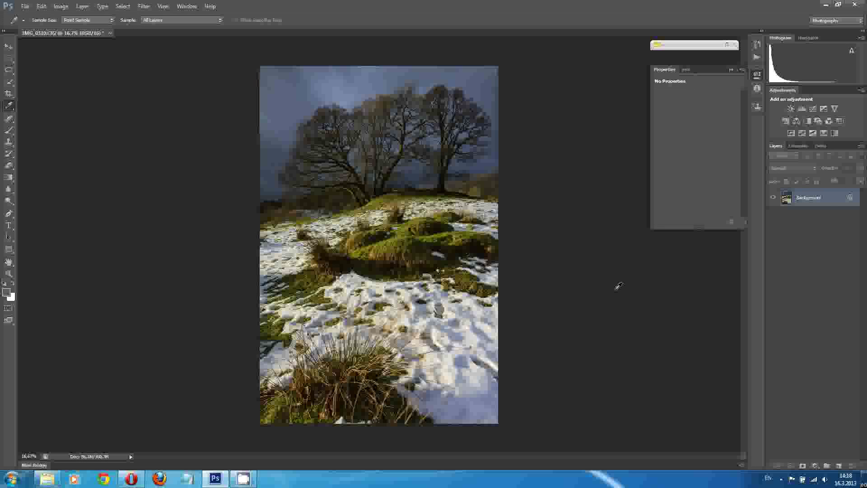
left_click(799, 146)
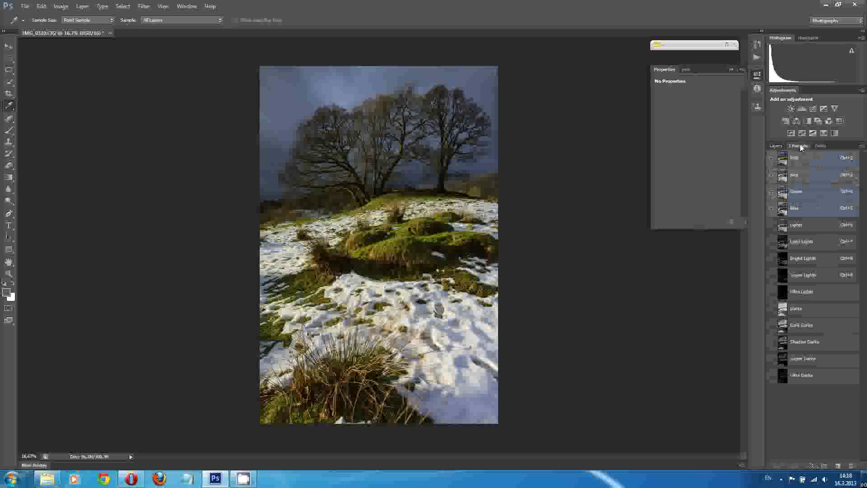
left_click(808, 311)
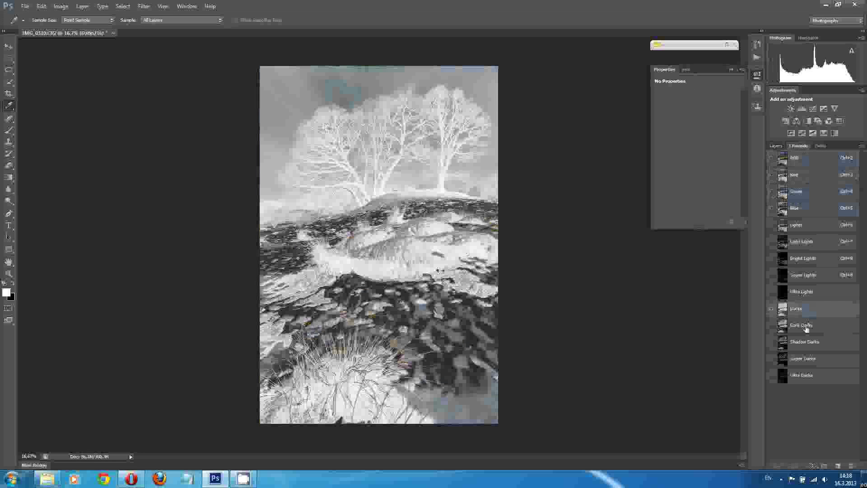
left_click(806, 328)
left_click(808, 344)
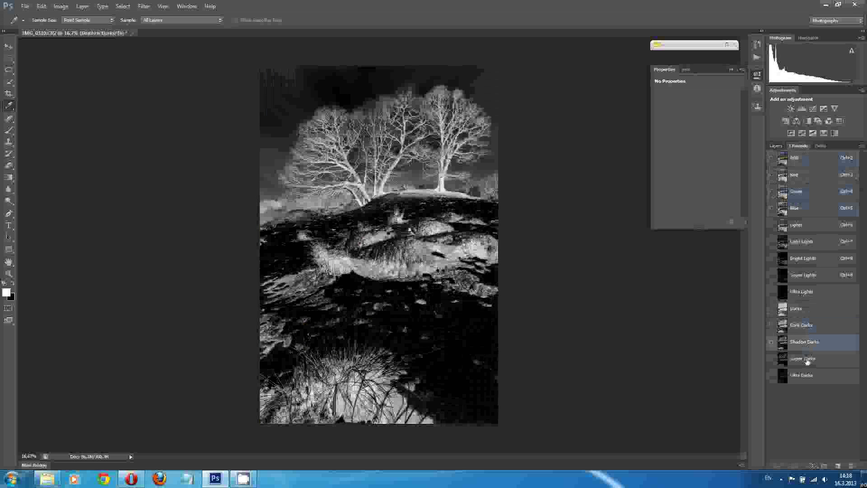
left_click(807, 360)
left_click(808, 380)
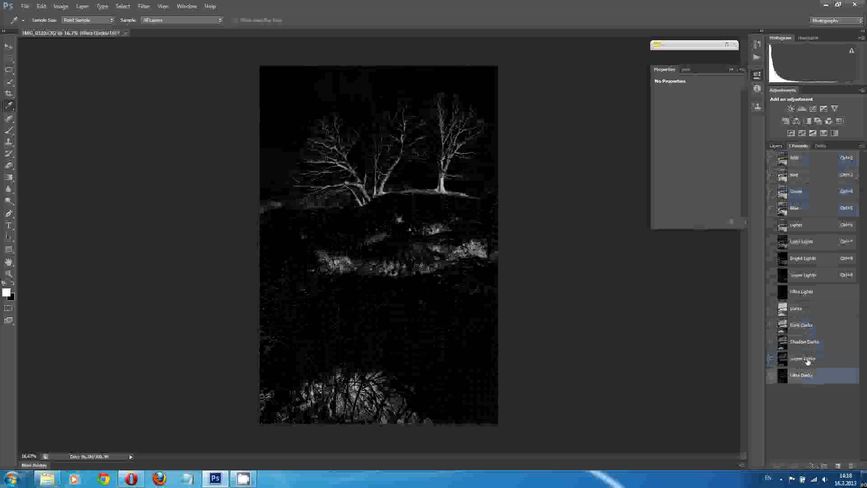
left_click(807, 360)
left_click(808, 321)
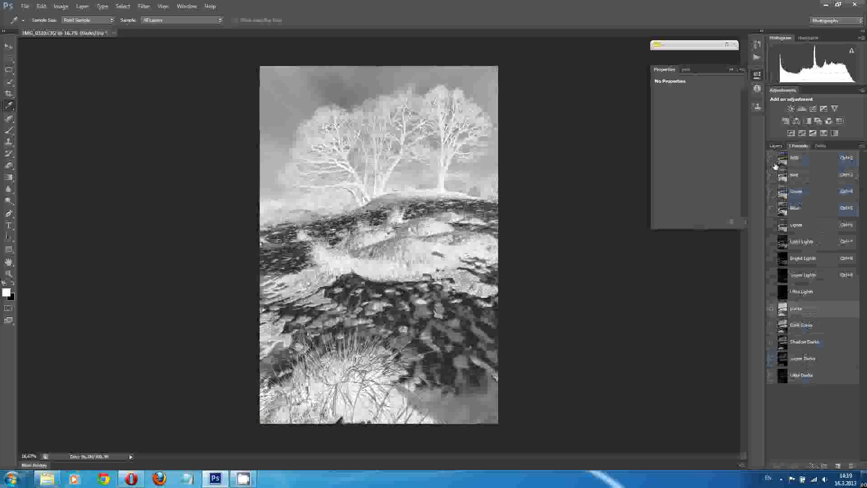
Show the RGB composite, hide the Darks channel, and select the entire image
left_click(771, 158)
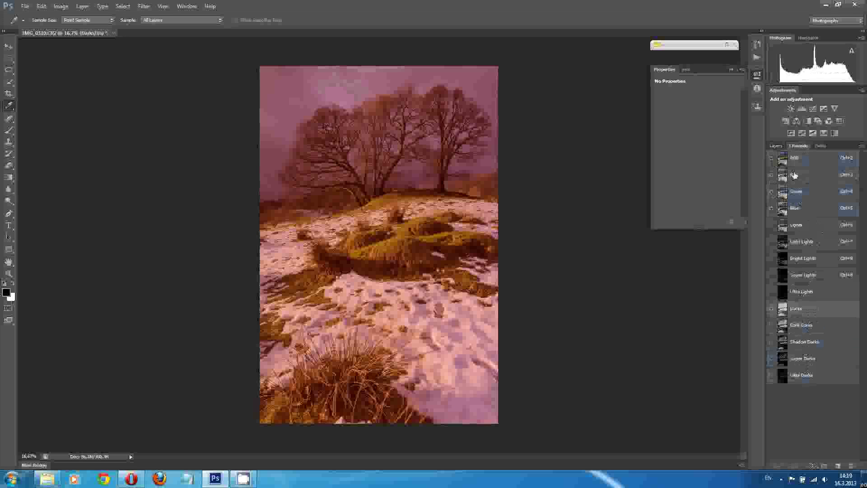
left_click(771, 308)
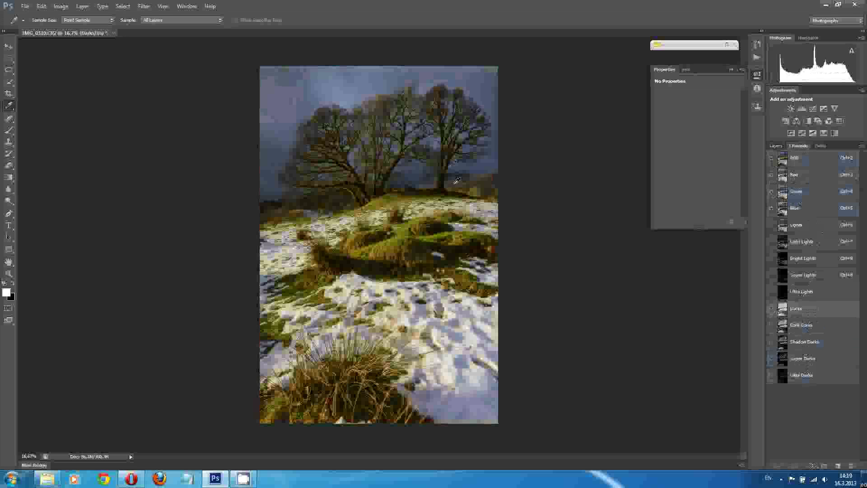
key("ctrl+a")
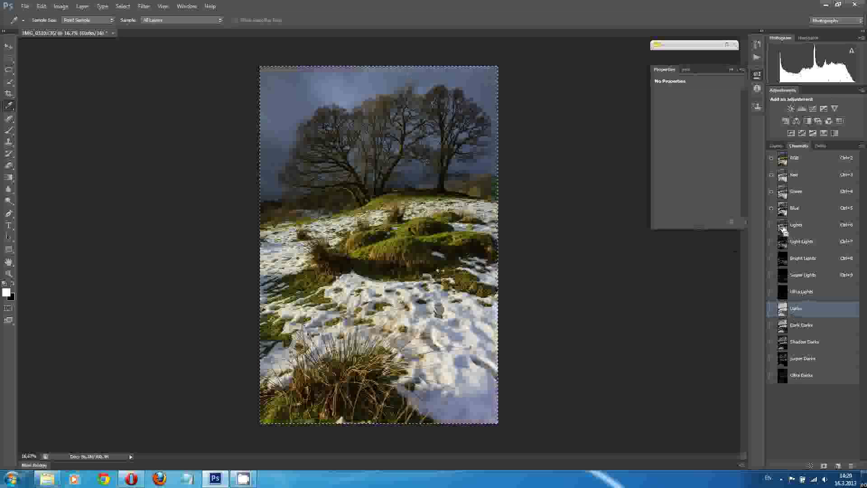
Load the Darks channel as a selection and acknowledge the 'no pixels more than 50% selected' warning
left_click(782, 311, "ctrl")
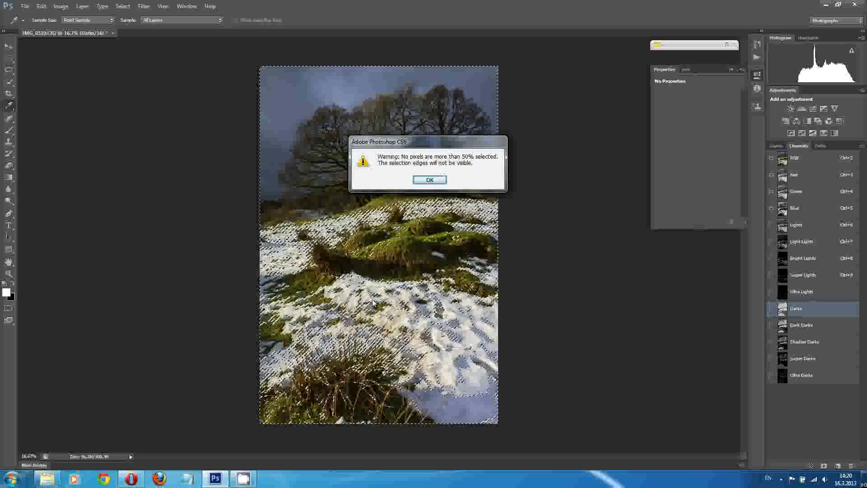
left_click(430, 180)
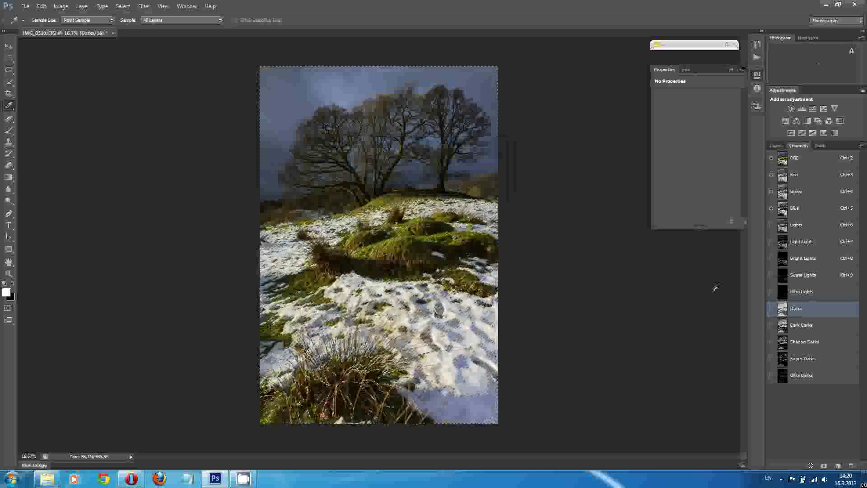
Save the current selection as a new channel named Basic Midtones
left_click(824, 465)
left_click(799, 393)
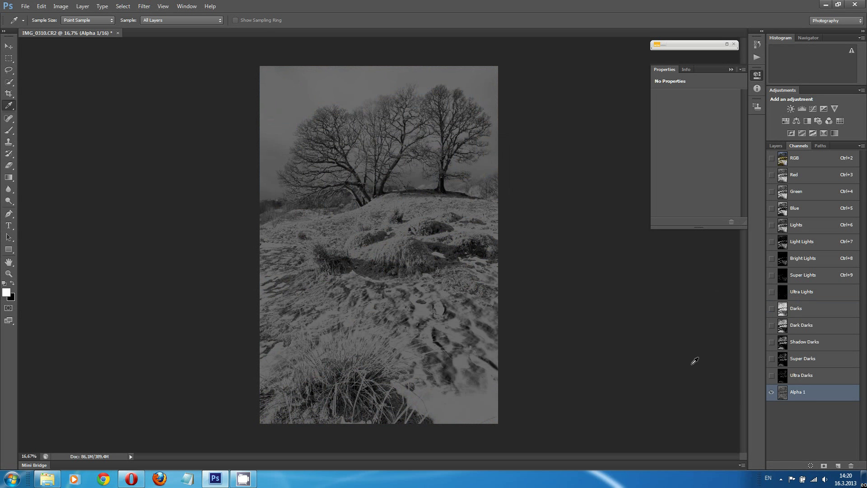
double_click(800, 392)
type("Basic M")
type("idtones")
key("Return")
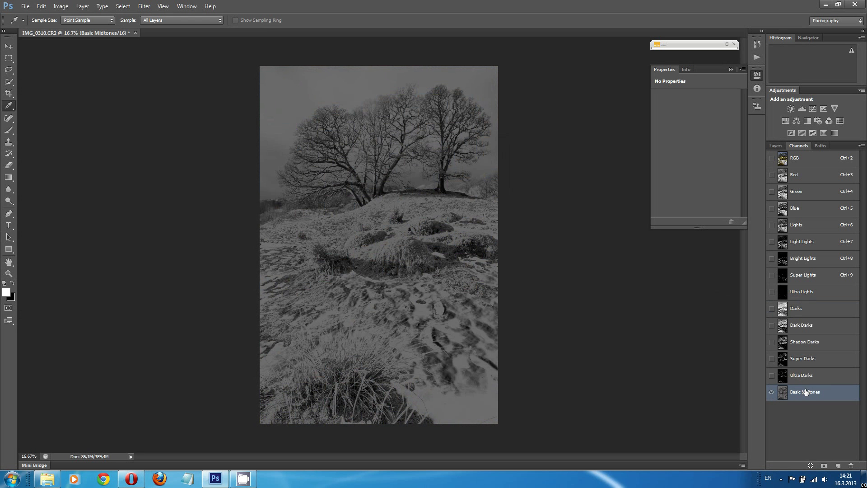
Return to the full-colour composite, select all, then load the bright snow areas as a selection
left_click(771, 158)
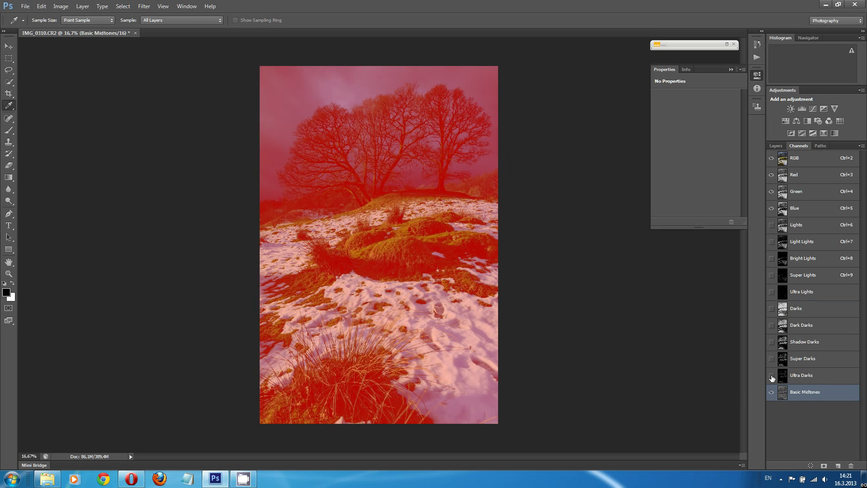
left_click(771, 392)
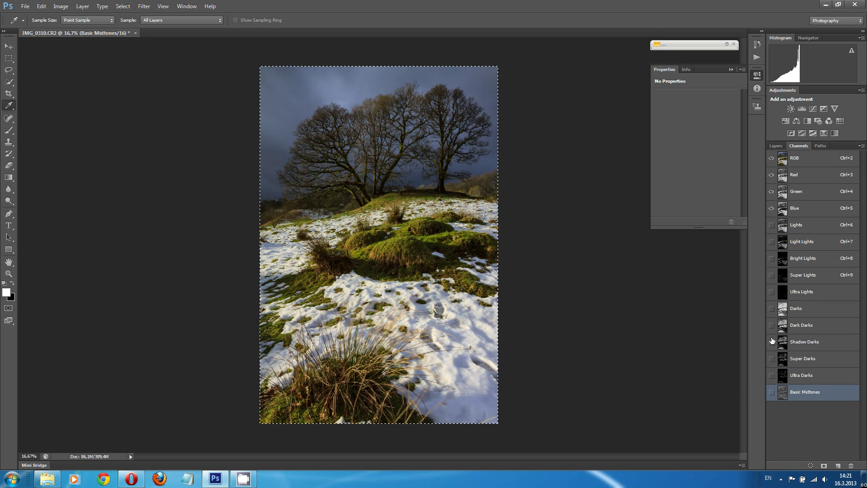
key("ctrl+a")
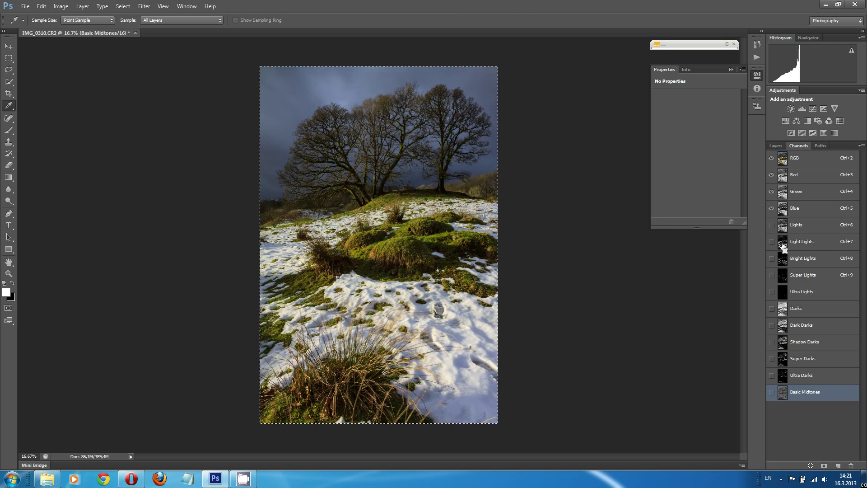
left_click(784, 246, "ctrl")
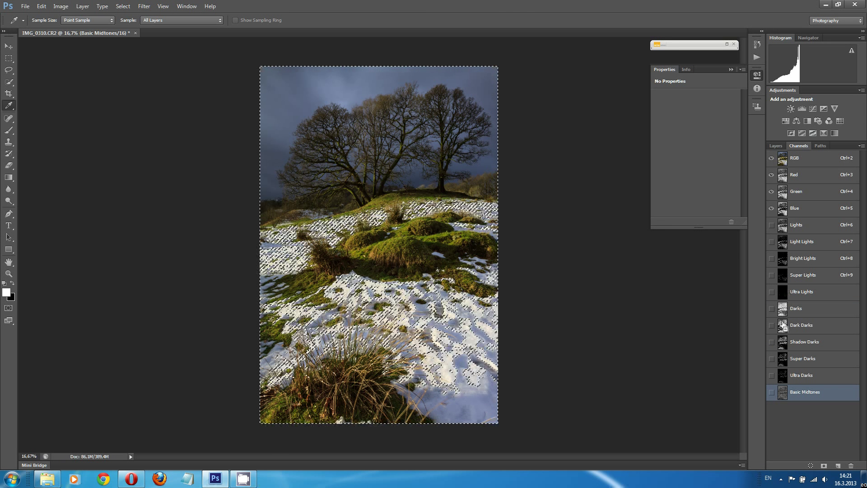
Subtract Dark Darks from the selection, save it as Expanded Midtones, and restore the colour view
left_click(783, 328, "ctrl")
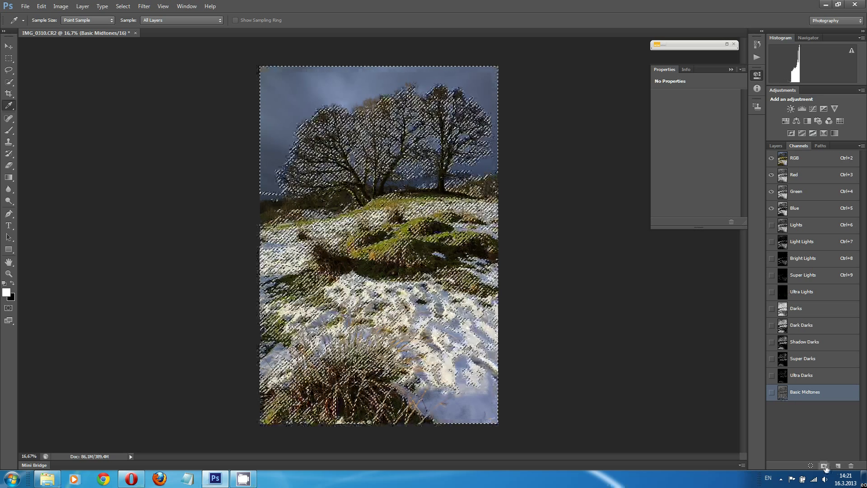
left_click(824, 464)
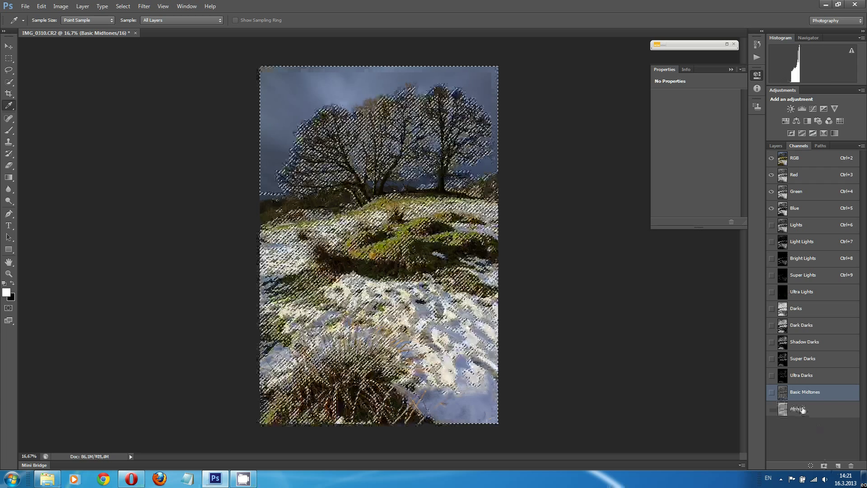
double_click(802, 408)
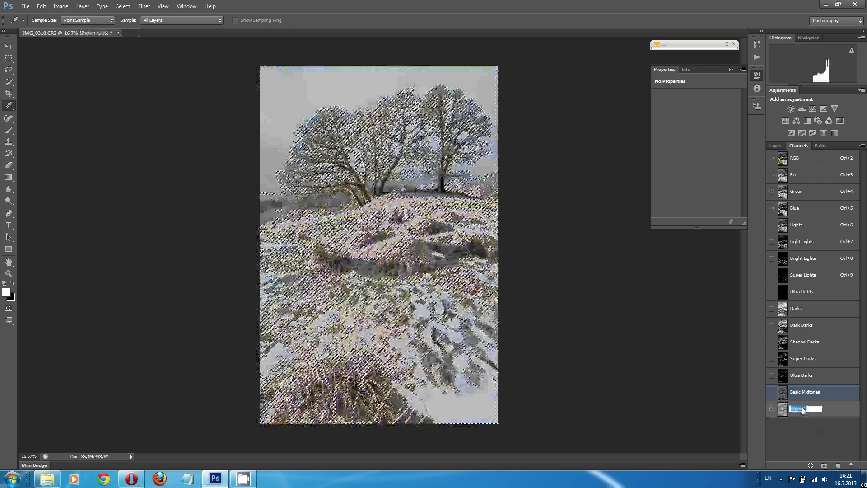
type("Expanded Mi")
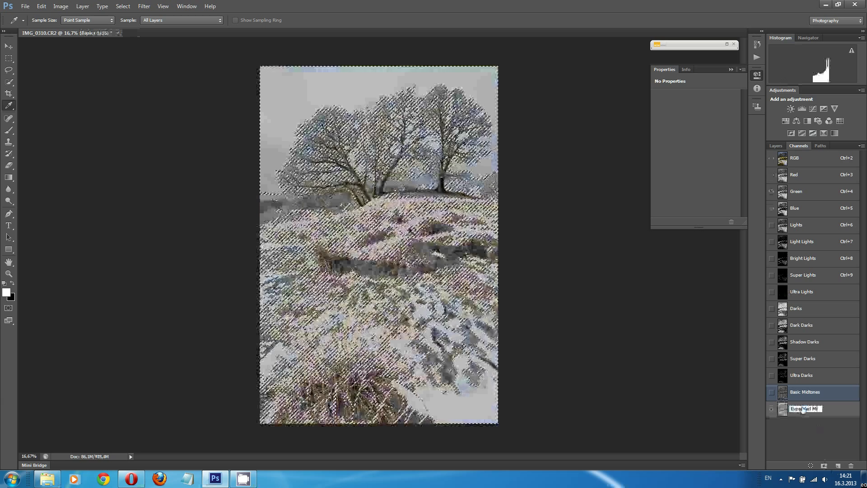
type("dtones")
key("Return")
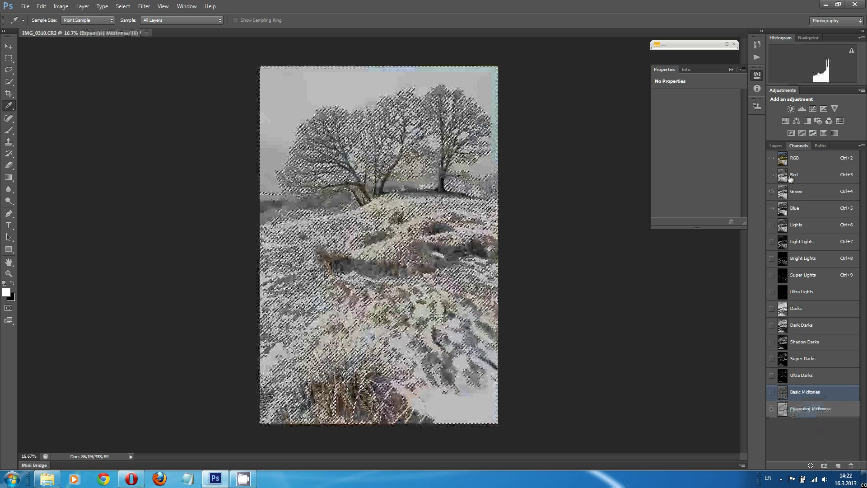
left_click(771, 158)
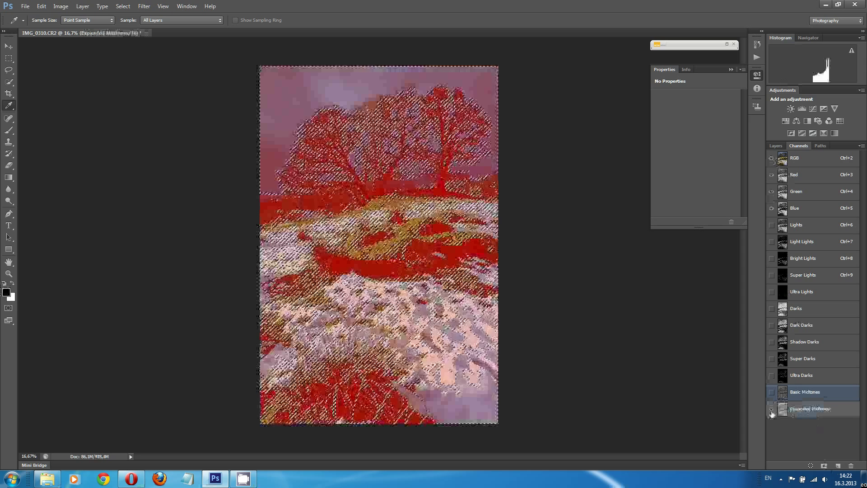
left_click(771, 409)
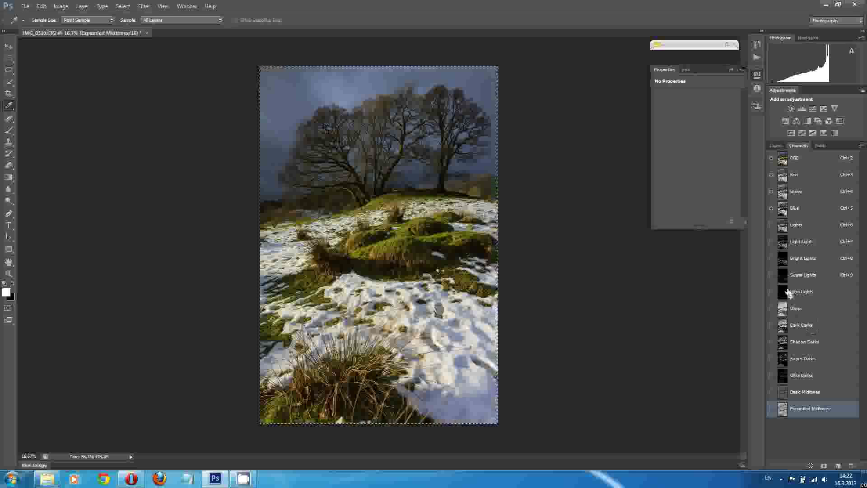
Save a Lights-minus-Darks selection as channel Wide Midtones, then restore the colour view
left_click(782, 274, "ctrl")
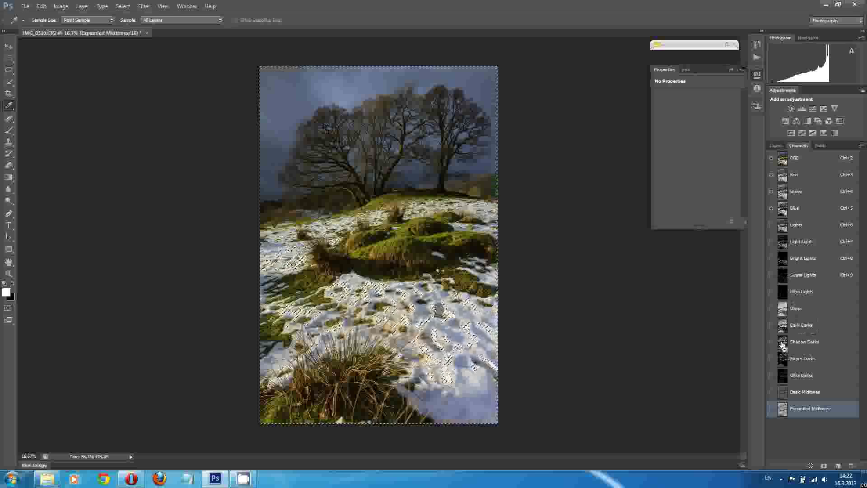
left_click(782, 345, "ctrl")
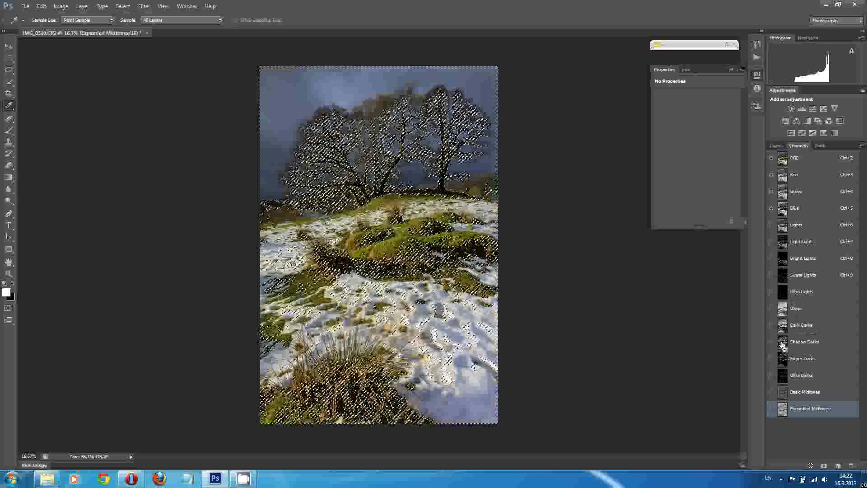
left_click(823, 465)
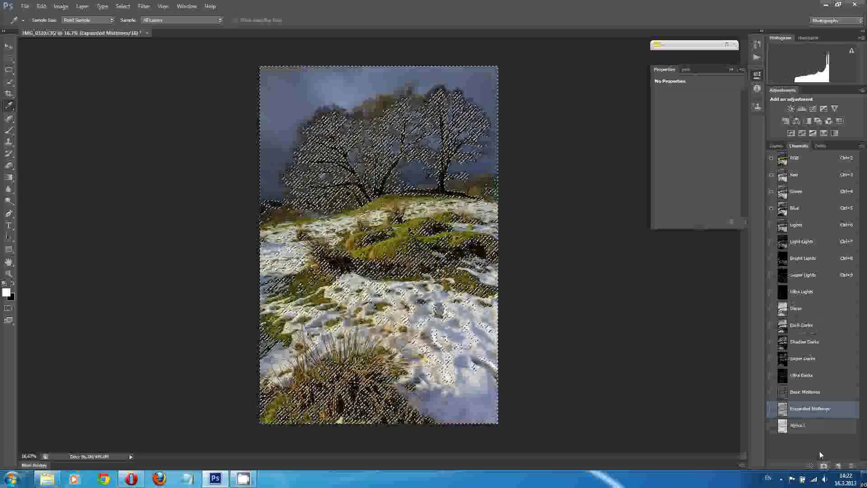
double_click(808, 426)
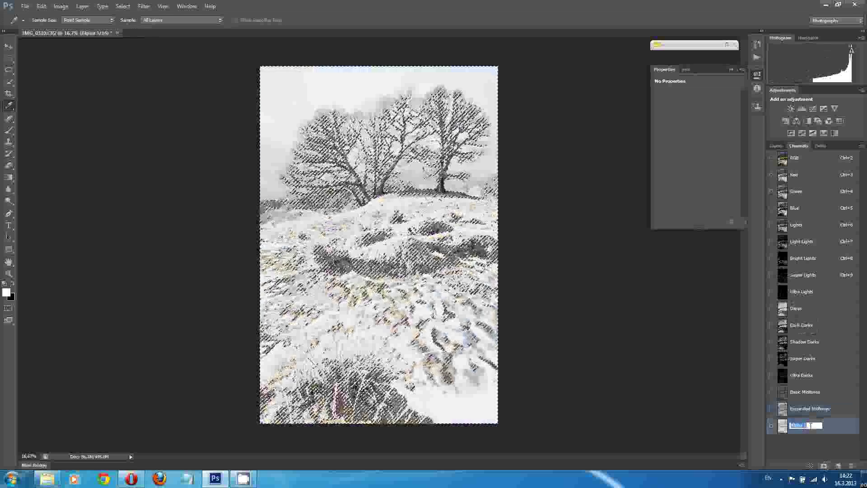
type("Wi")
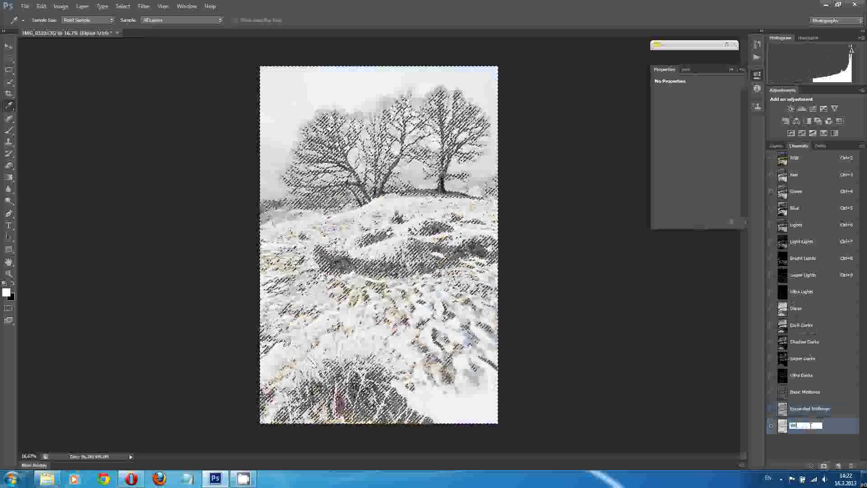
type("de Midtones")
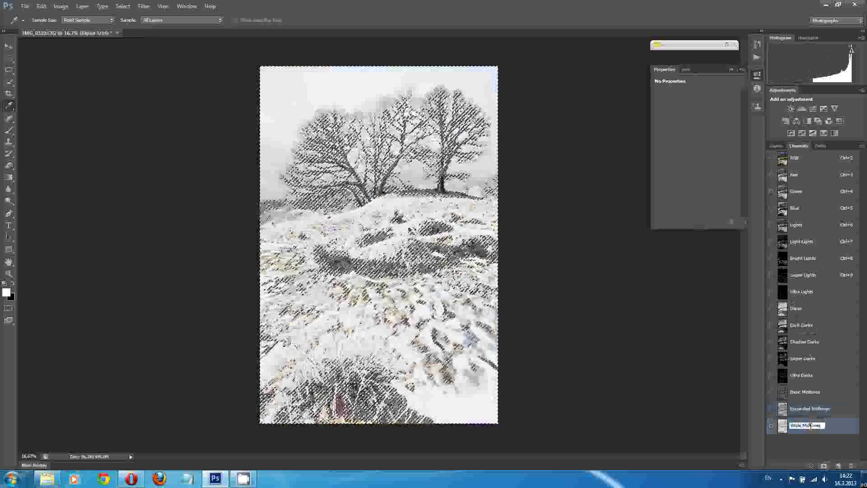
key("Return")
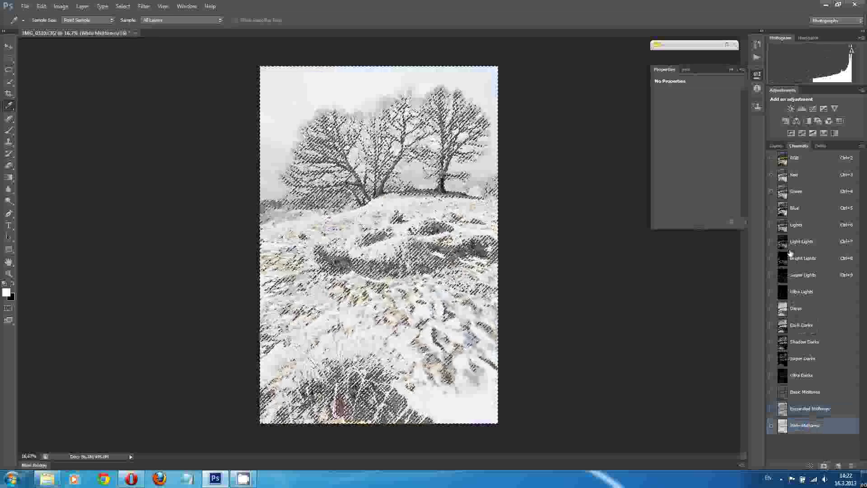
key("asciitilde")
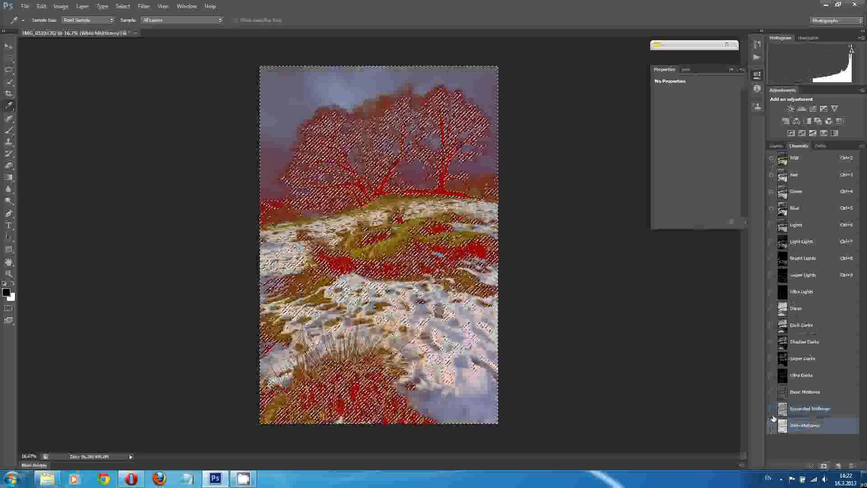
left_click(771, 424)
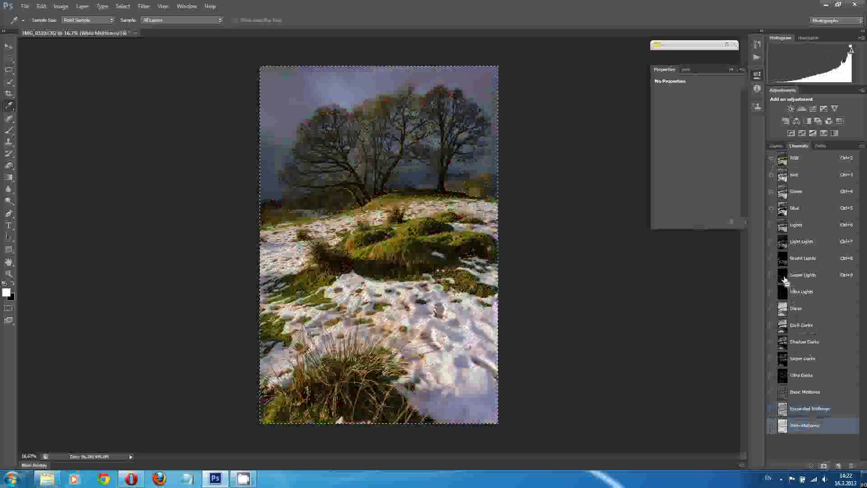
Save the dark trees and grass selection as channel Super Midtones, then restore the colour view
left_click(786, 363, "ctrl")
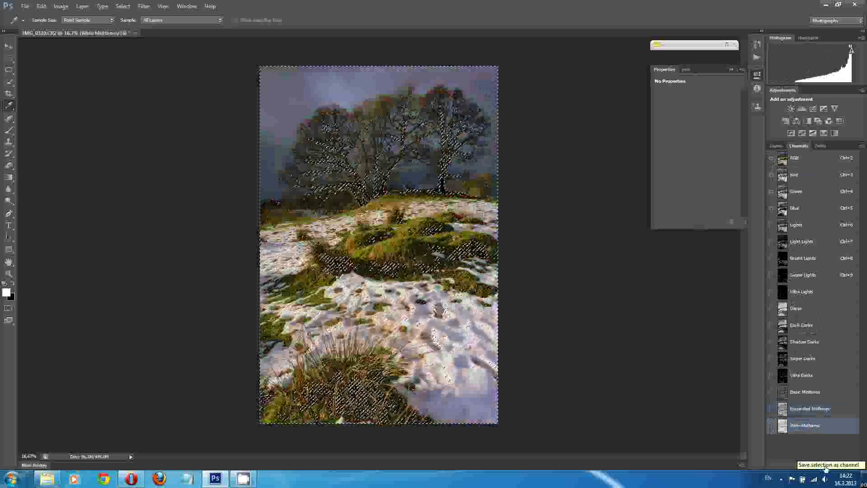
left_click(826, 465)
double_click(806, 442)
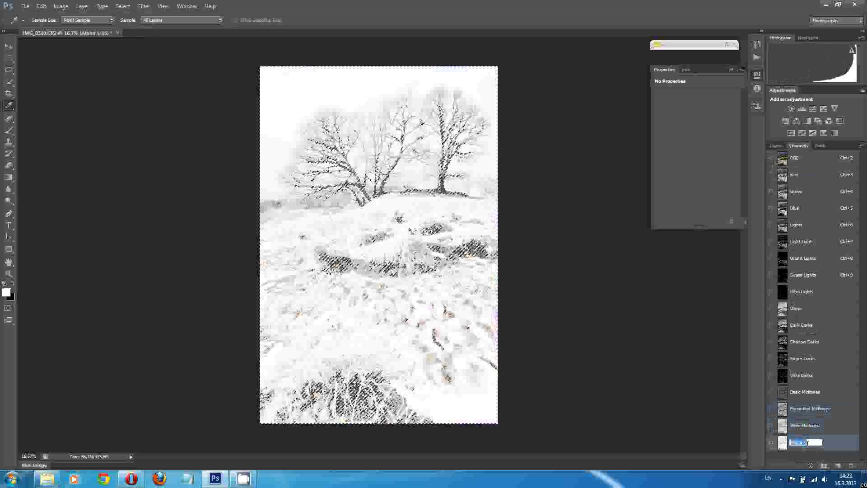
type("Euper Midto")
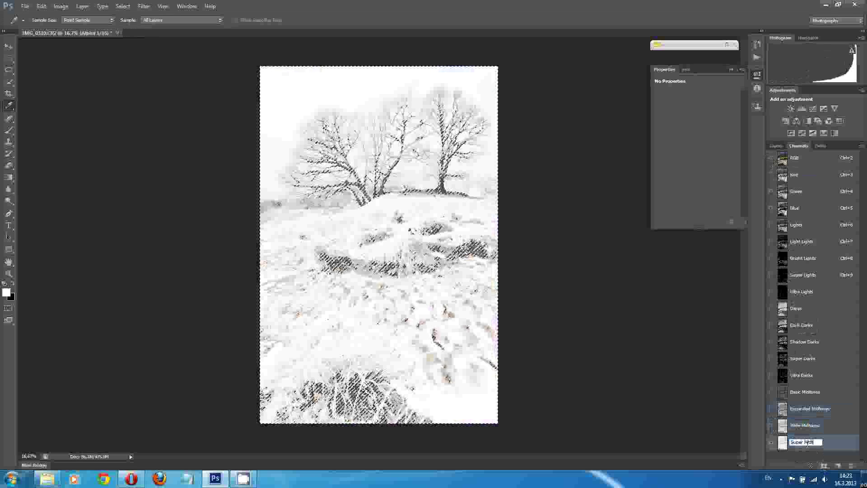
type("ness")
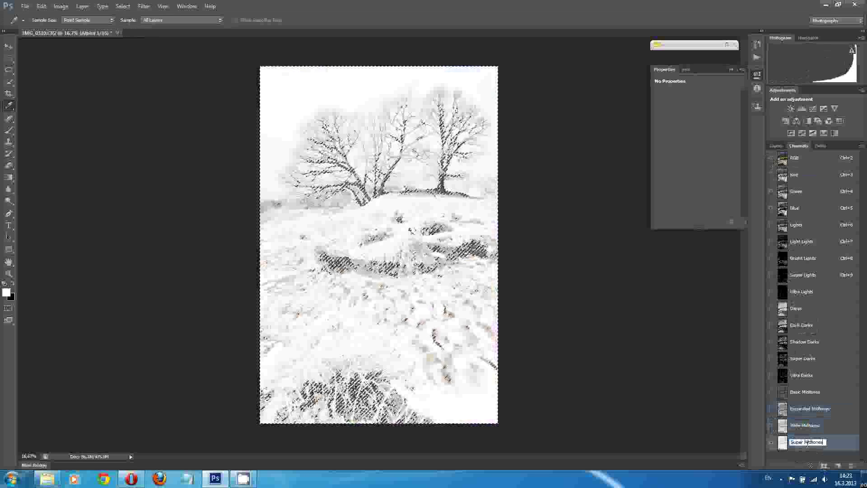
key("Return")
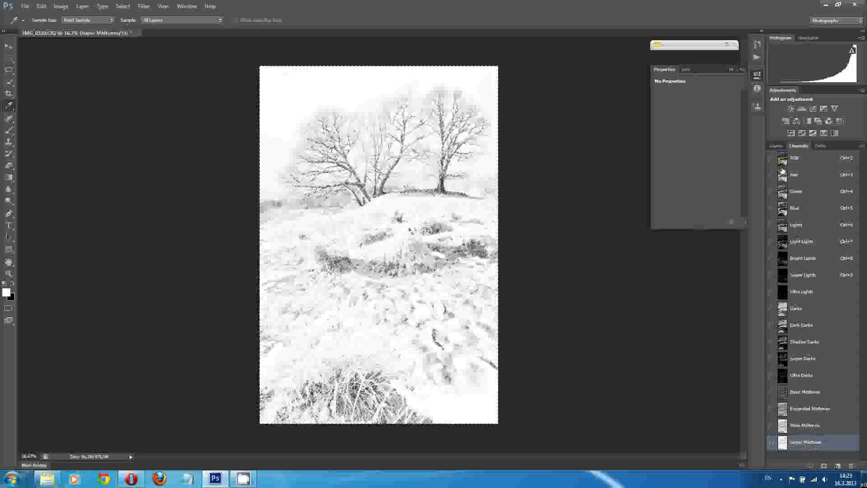
left_click(771, 159)
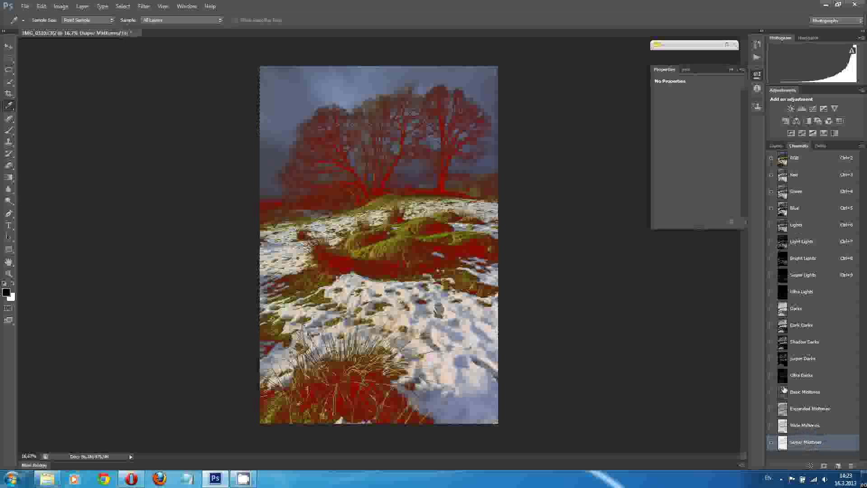
left_click(771, 442)
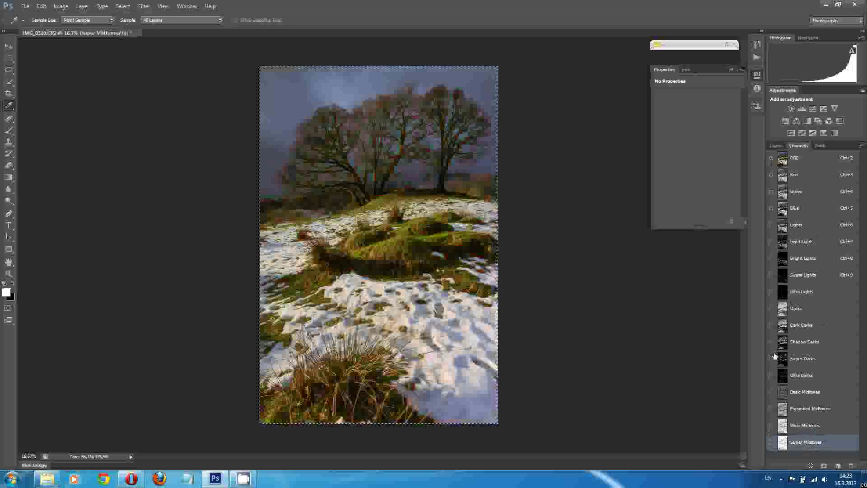
Load a mask channel as a selection and save it as a new channel named Ultra Midtones
left_click(782, 378, "ctrl")
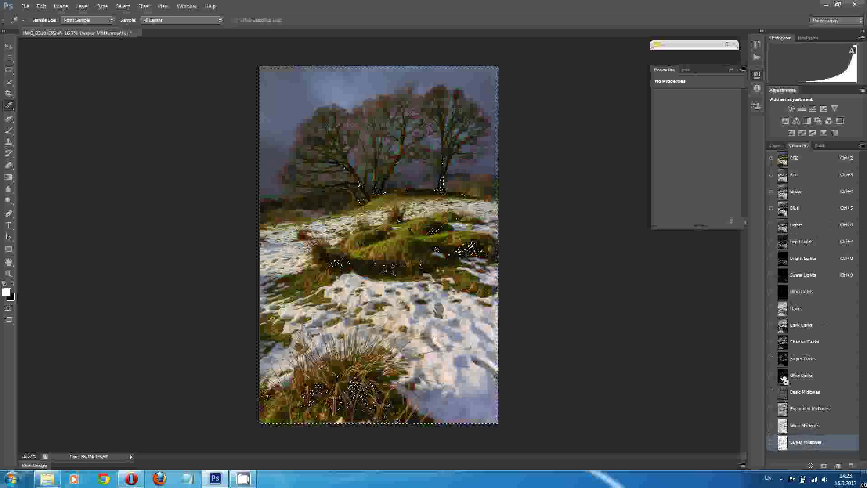
left_click(822, 464)
double_click(816, 456)
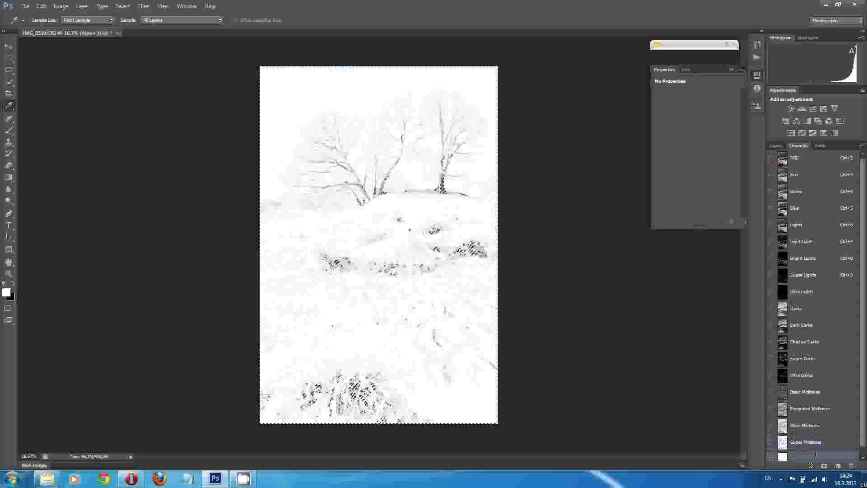
left_click(863, 457)
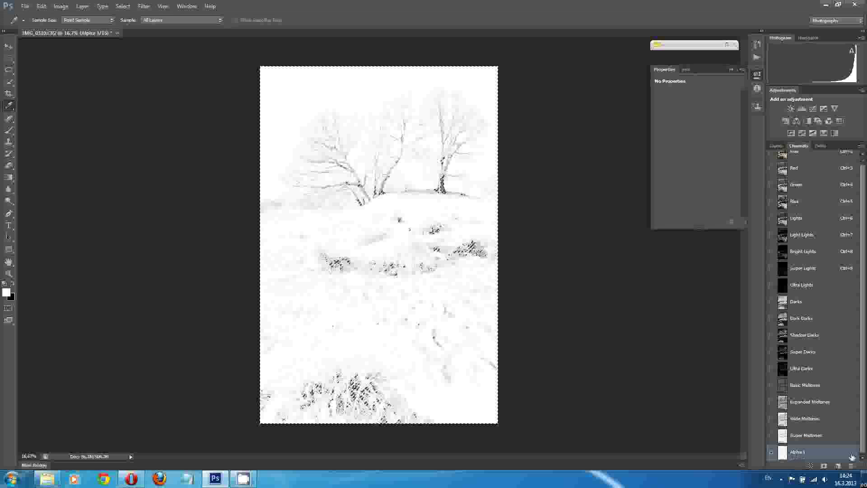
double_click(808, 451)
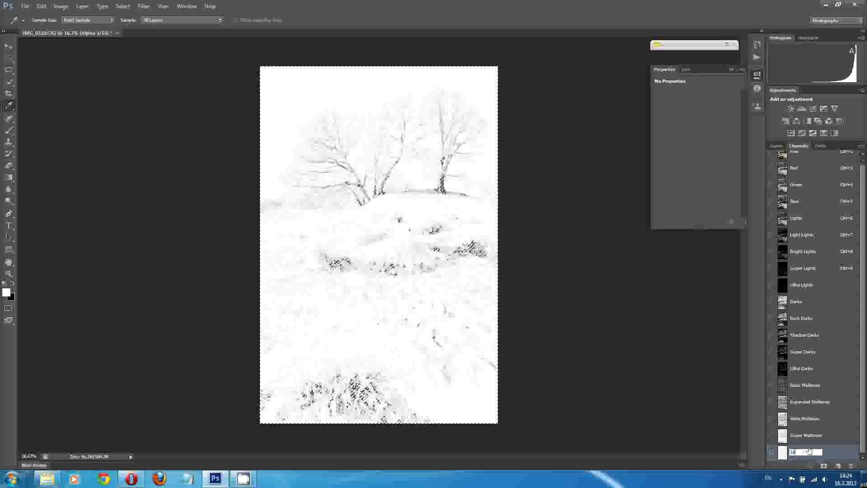
type("Ultra Midtones")
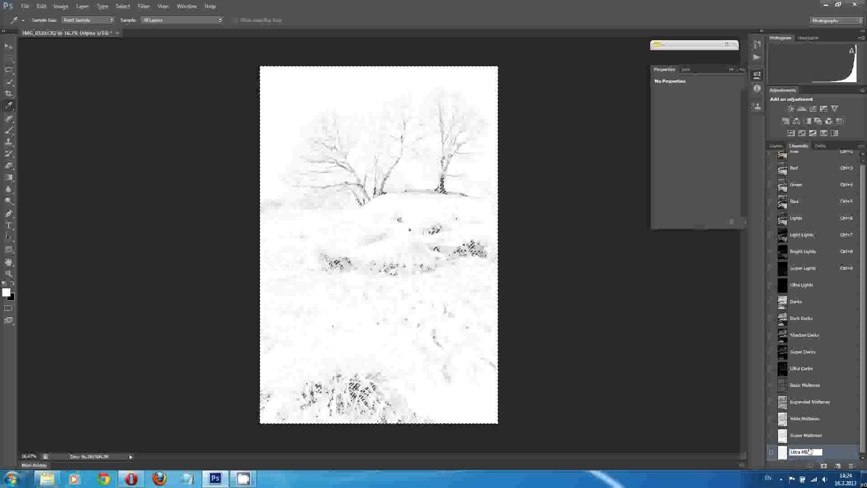
key("Return")
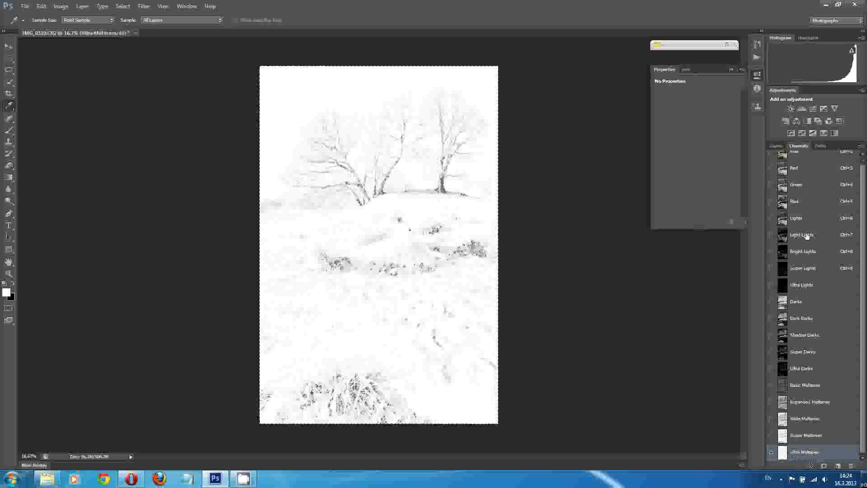
Switch between the Darks and Lights mask channels to compare them
key("ctrl+2")
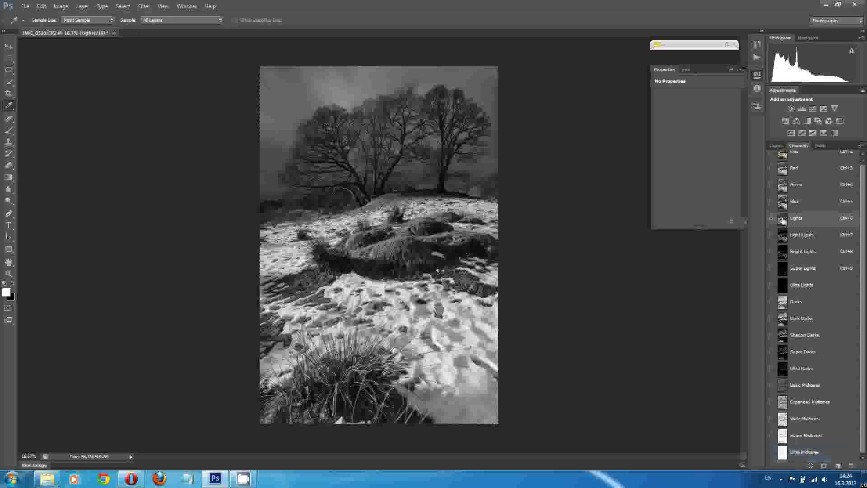
left_click(782, 307)
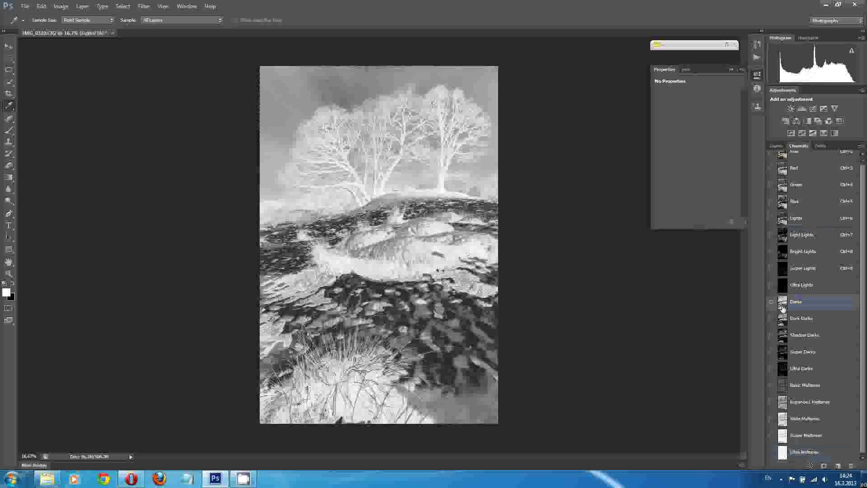
left_click(785, 223)
left_click(784, 303)
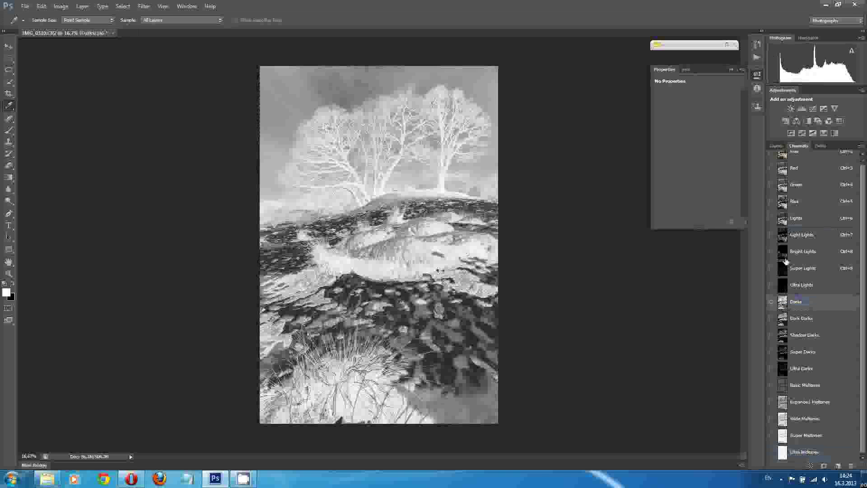
left_click(783, 219)
left_click(784, 304)
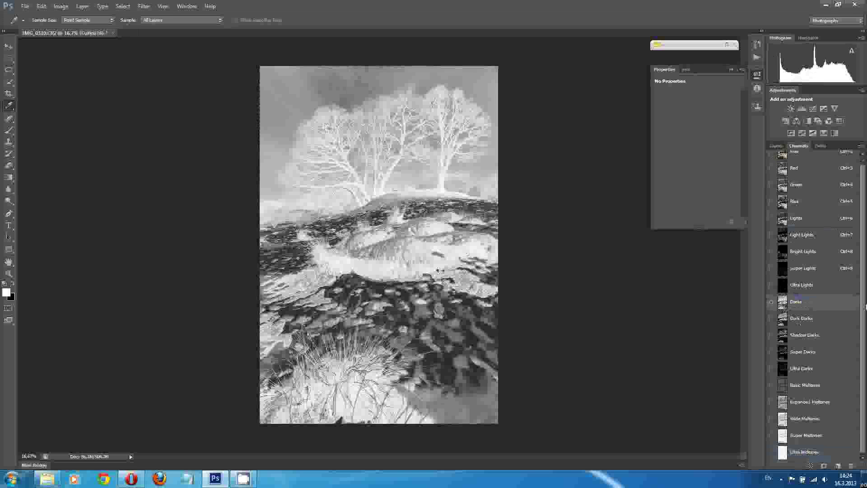
scroll(862, 286, "up", 1)
Load the Darks channel as a selection over the colour photo and save it as a new channel
left_click(771, 160)
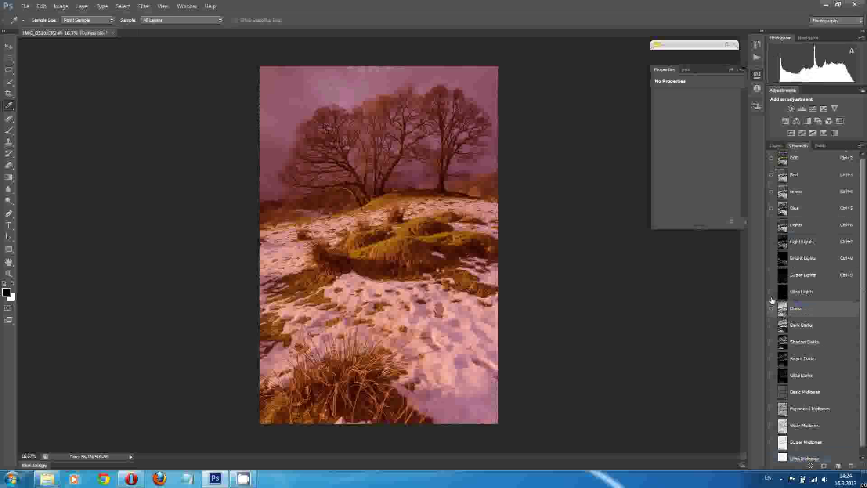
left_click(772, 310)
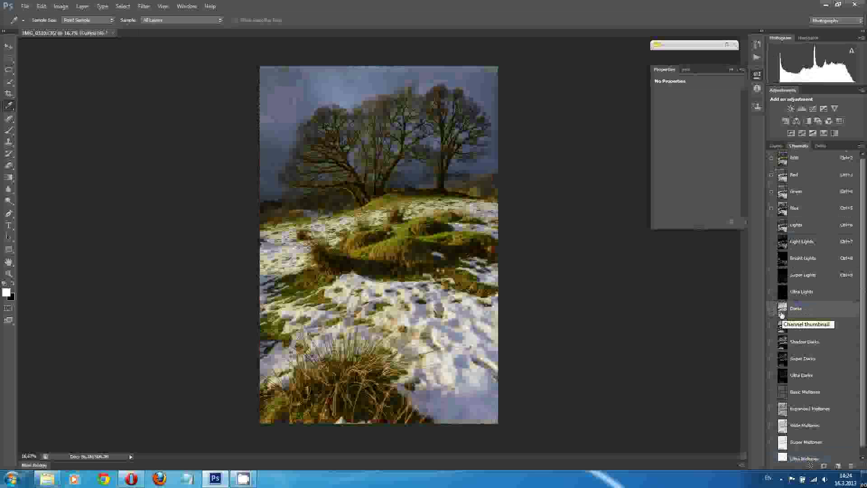
left_click(783, 315, "ctrl")
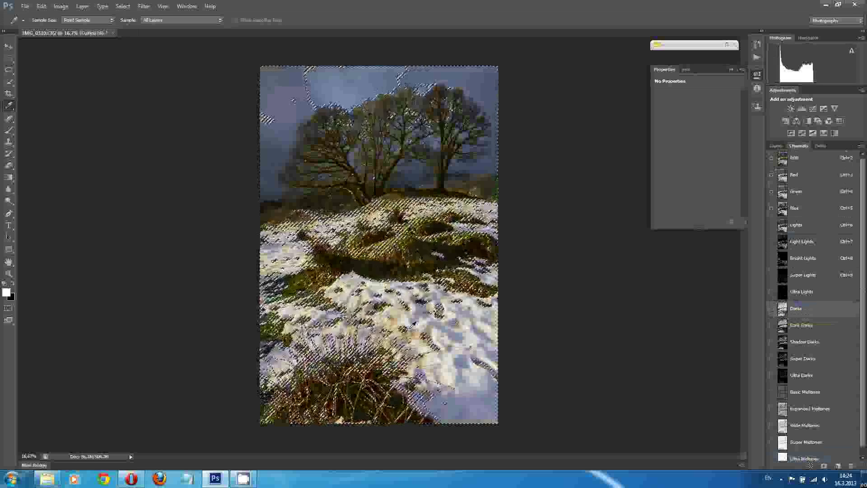
left_click(823, 465)
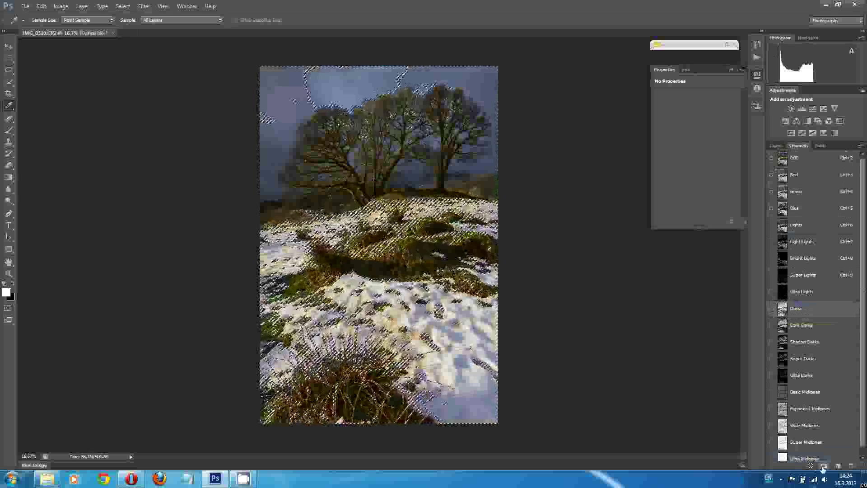
left_click(862, 453)
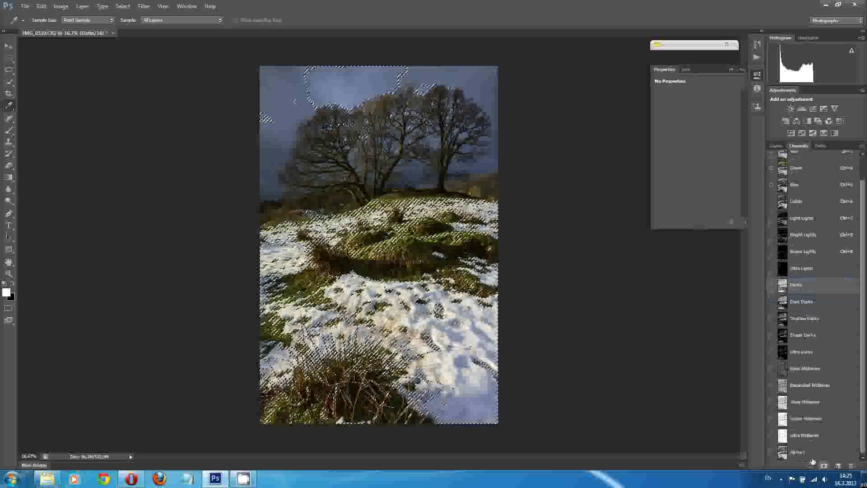
left_click(770, 451)
double_click(799, 451)
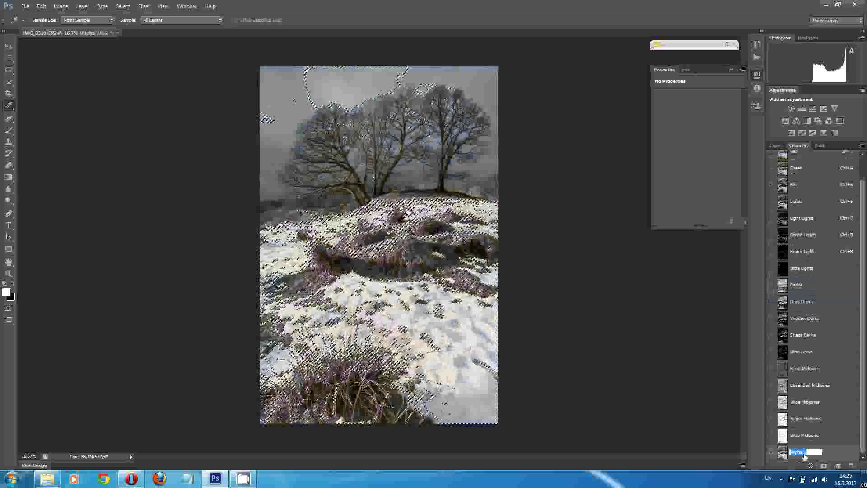
Name the new channel Expanded Lights and move it just below Blue, above Lights
type("Expan")
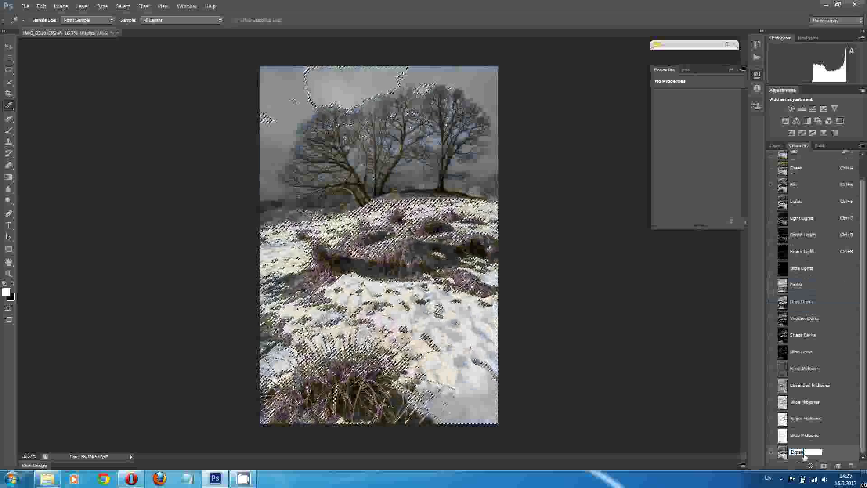
type("ded Lights")
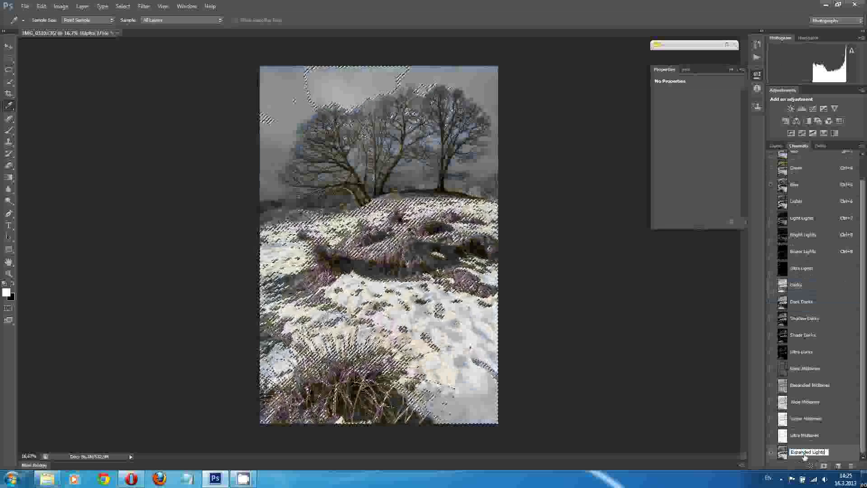
key("Return")
left_click_drag(804, 457, 805, 260)
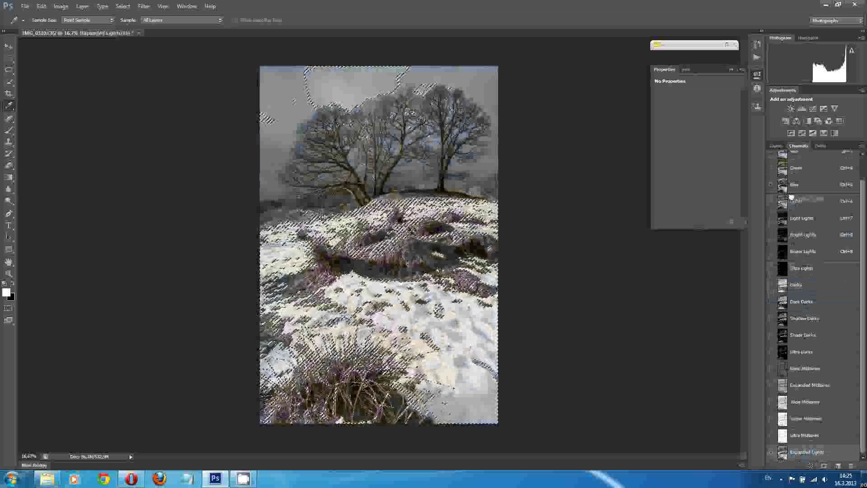
left_click_drag(805, 260, 788, 199)
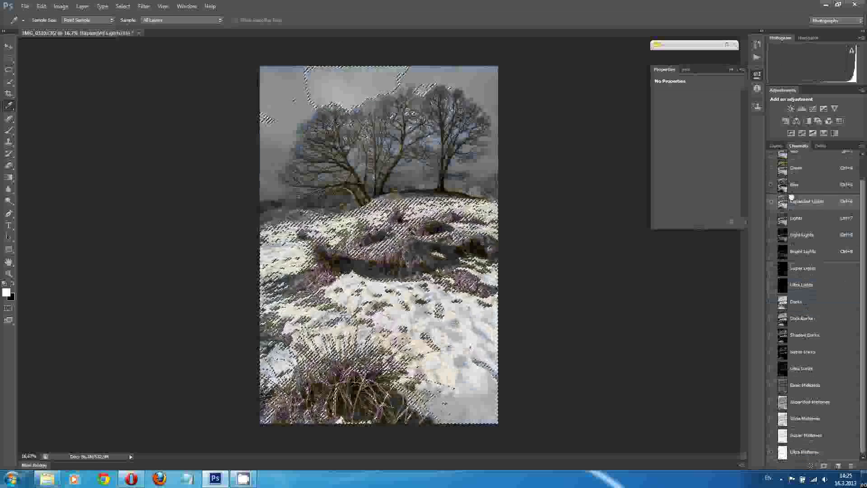
Compare the Lights and Expanded Lights masks, then load Lights as a selection
left_click(785, 220)
left_click(784, 204)
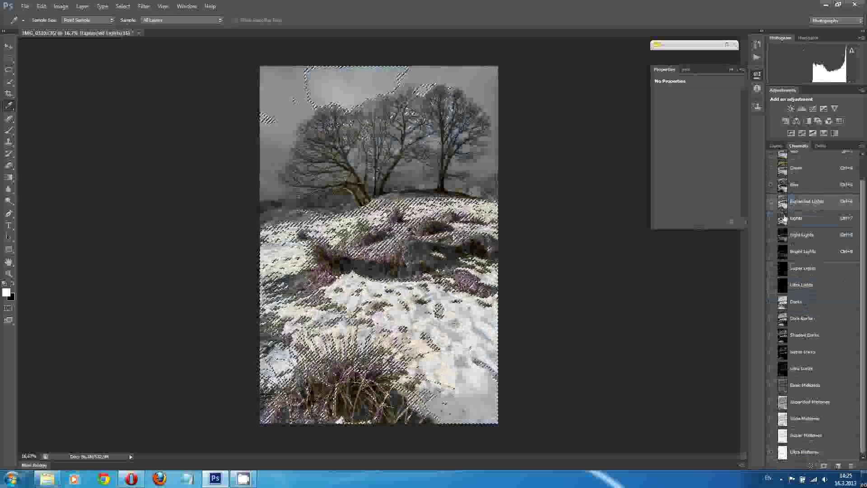
left_click(784, 220)
left_click(784, 205)
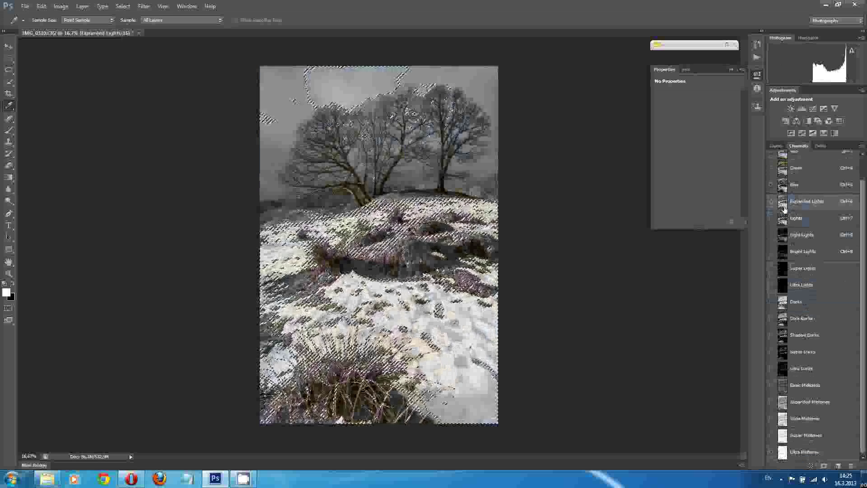
left_click(784, 220)
left_click(784, 204)
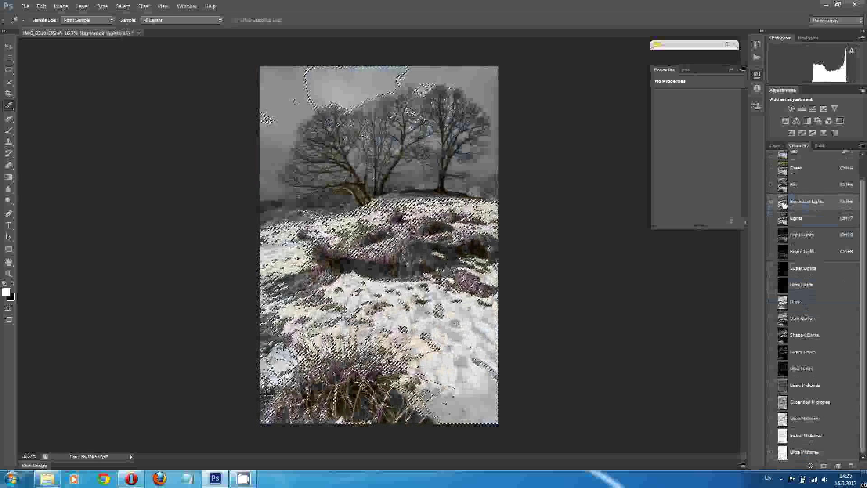
left_click(783, 219)
left_click(784, 204)
left_click(783, 219)
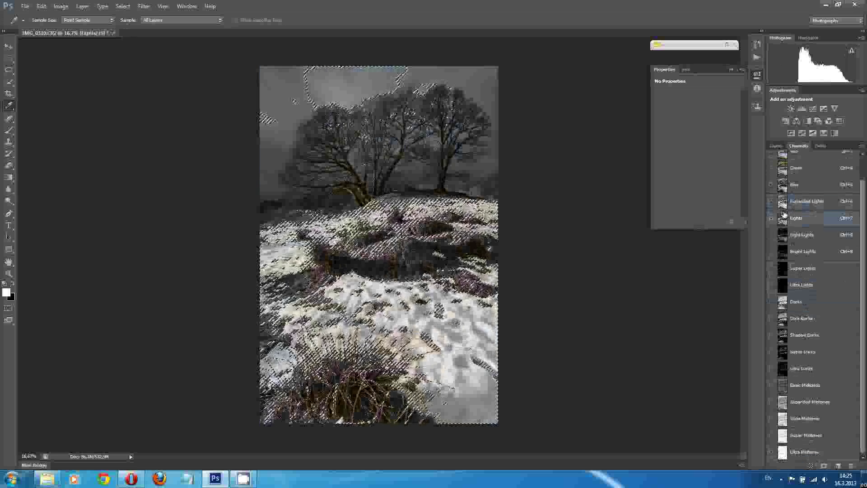
left_click(784, 204)
left_click(783, 219)
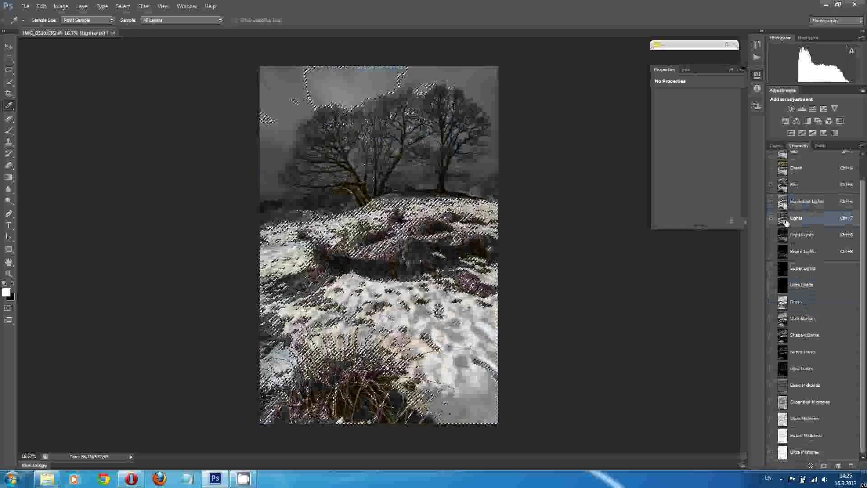
left_click(784, 204)
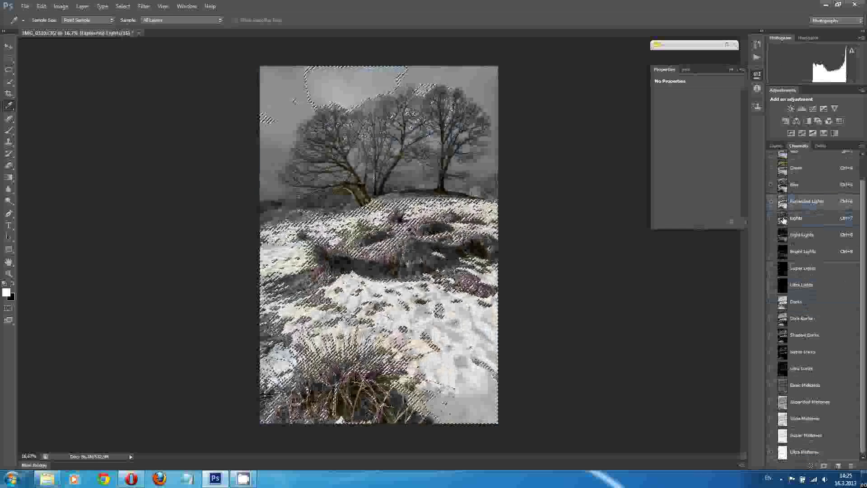
left_click(784, 219)
left_click(784, 204)
left_click(784, 219)
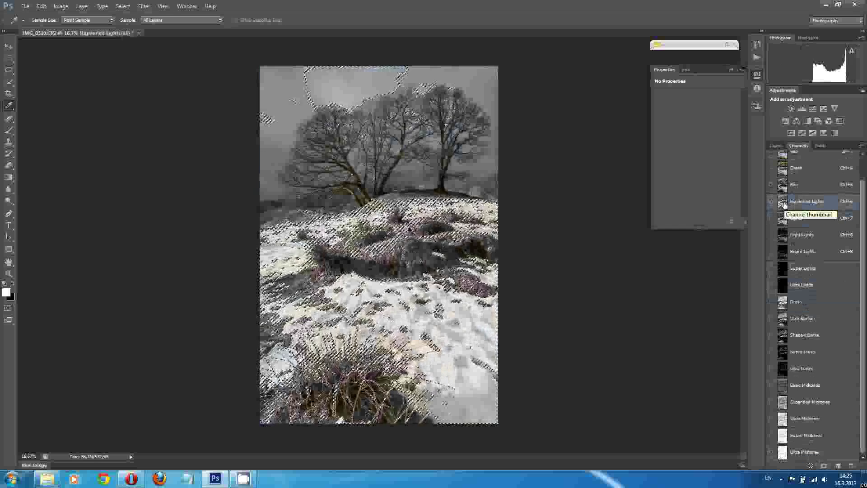
left_click(784, 204)
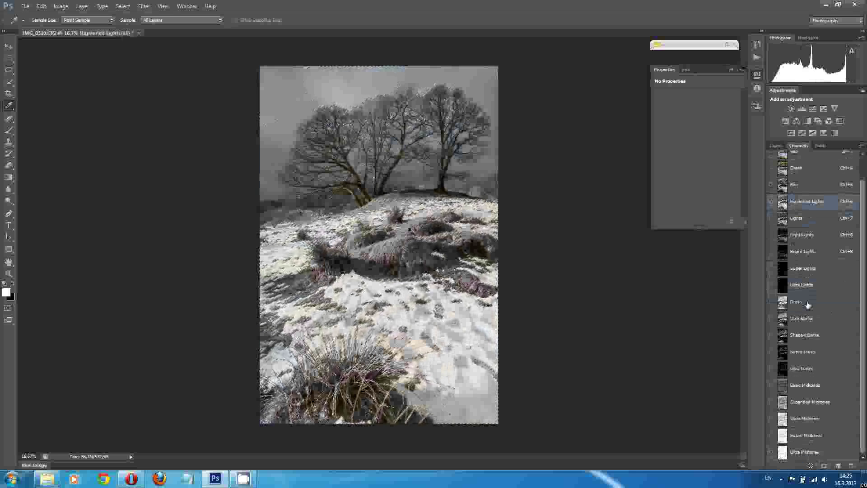
left_click(803, 220)
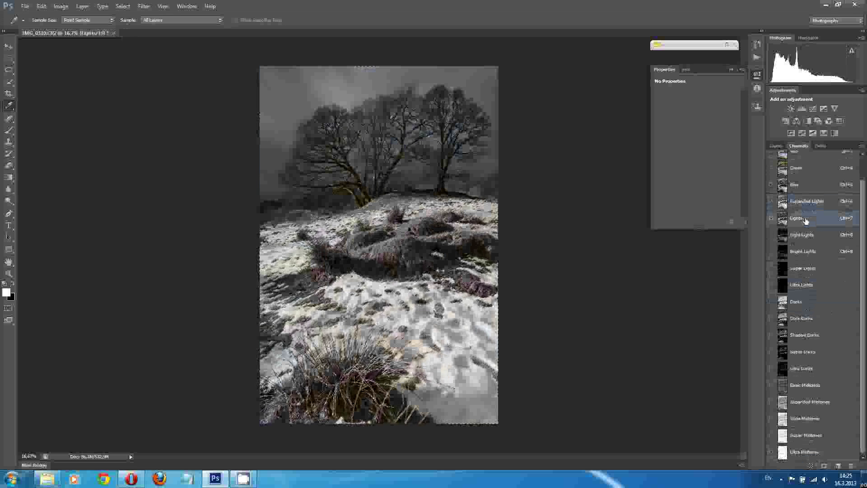
left_click(783, 223, "ctrl")
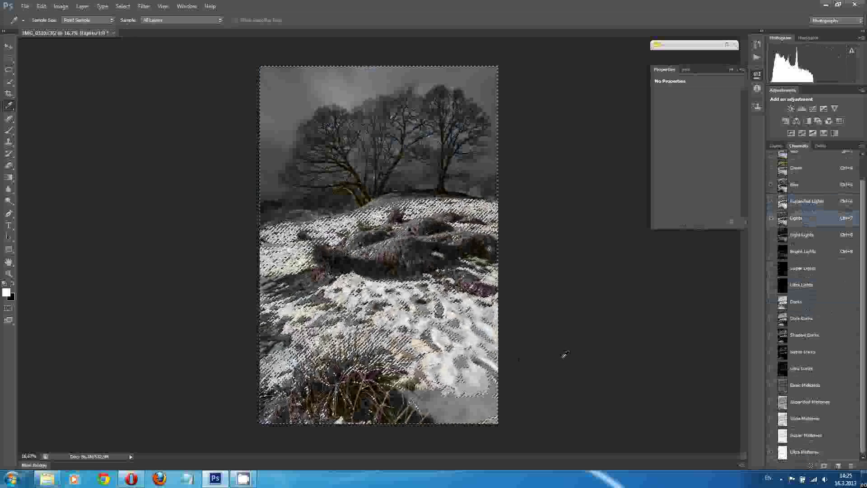
Save the current selection as a new alpha channel and name it Expanded Lights
left_click(823, 466)
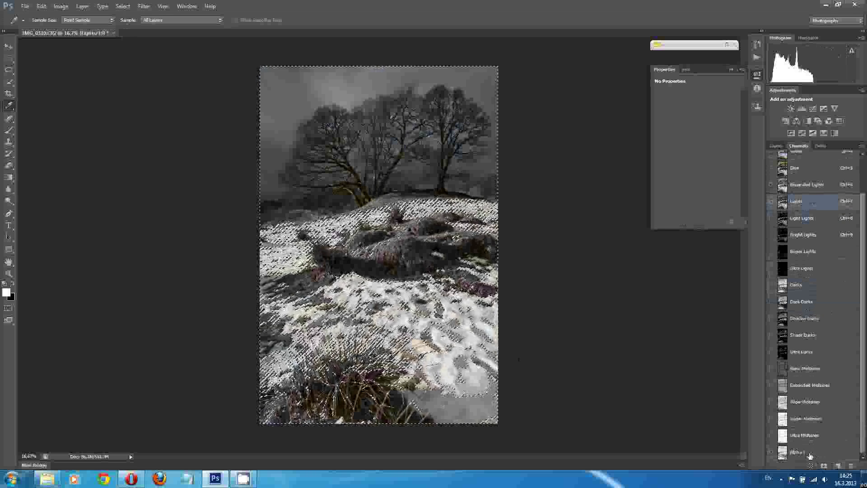
double_click(809, 453)
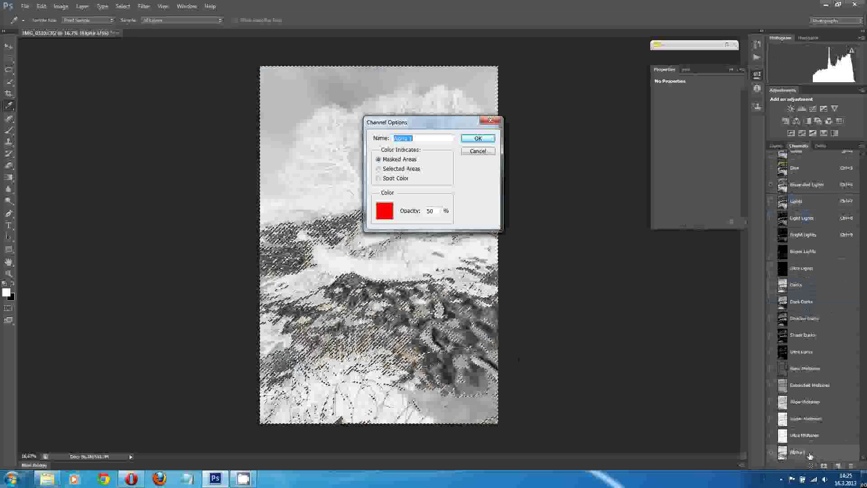
left_click(478, 151)
double_click(797, 453)
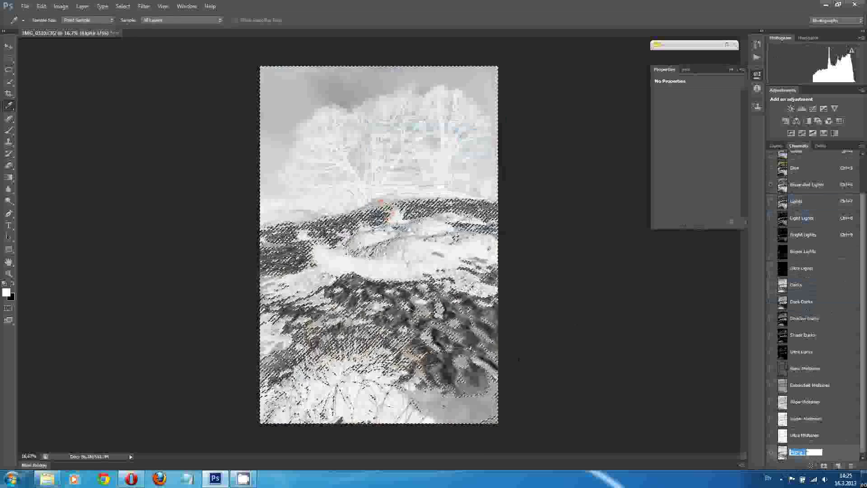
type("Expanded")
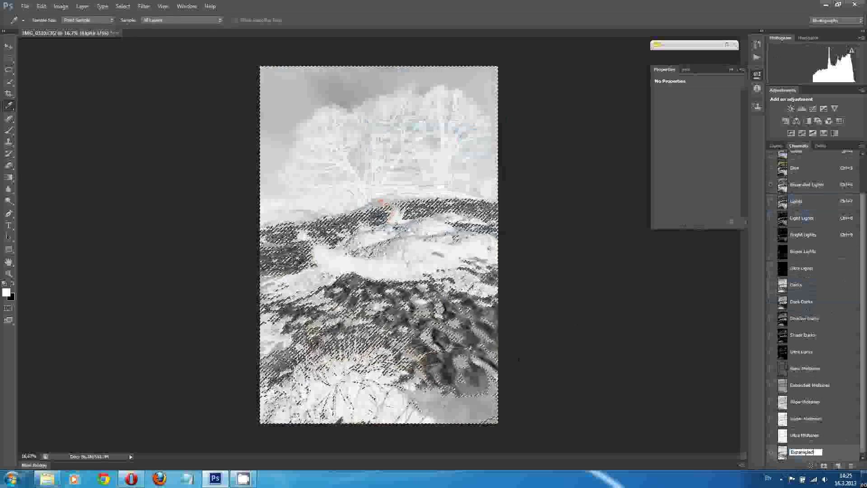
type(" Lights")
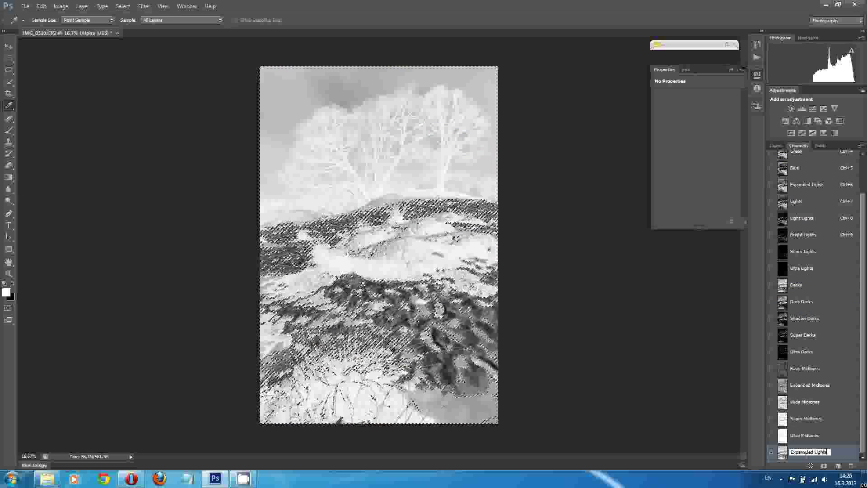
key("Return")
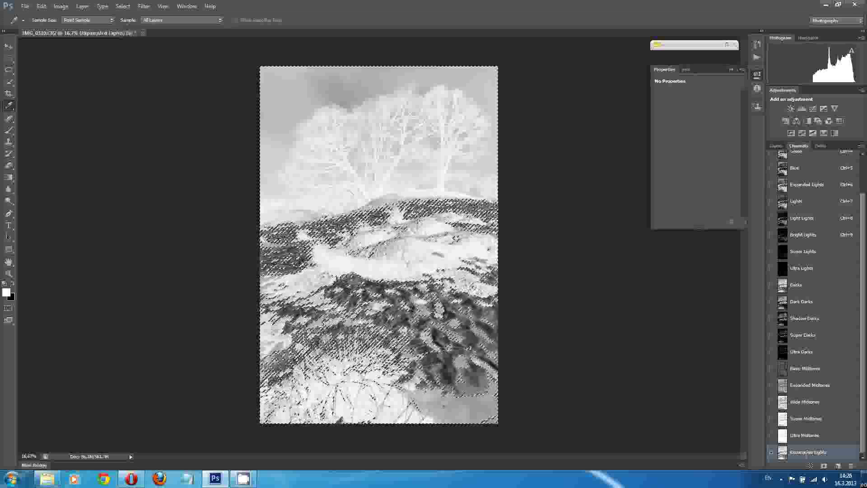
Fix the typo in the Expanded Lights name and move it between Ultra Lights and Darks
double_click(808, 451)
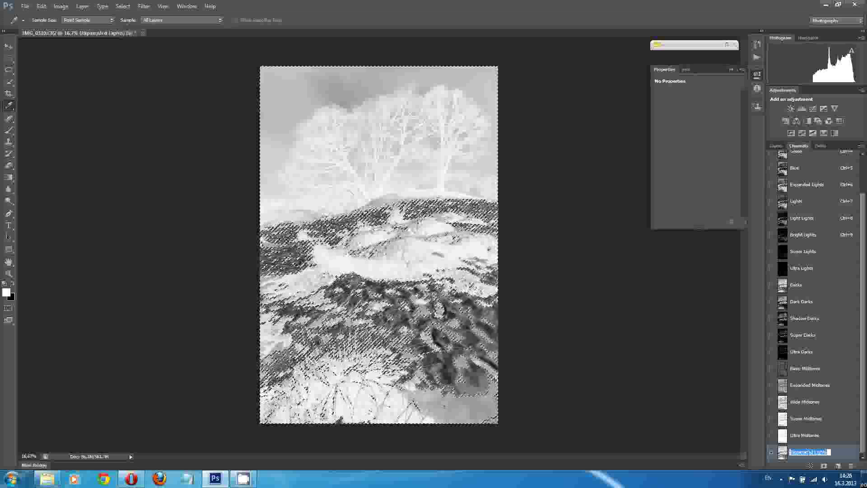
key("BackSpace")
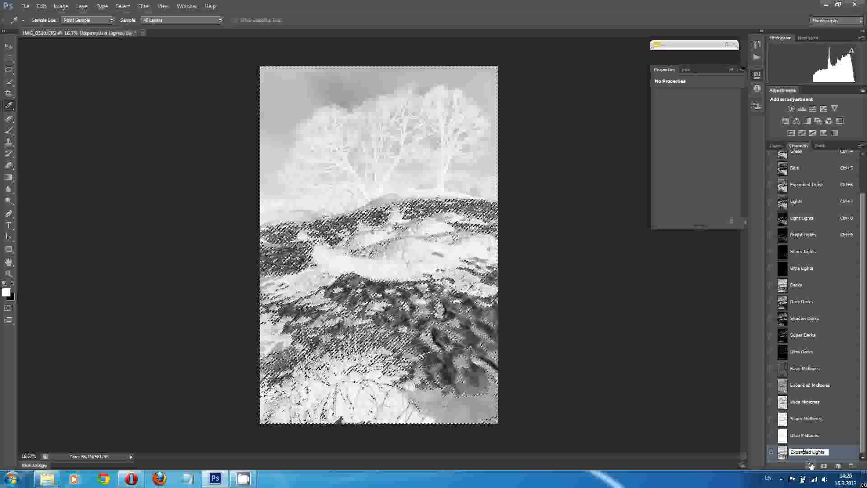
key("Return")
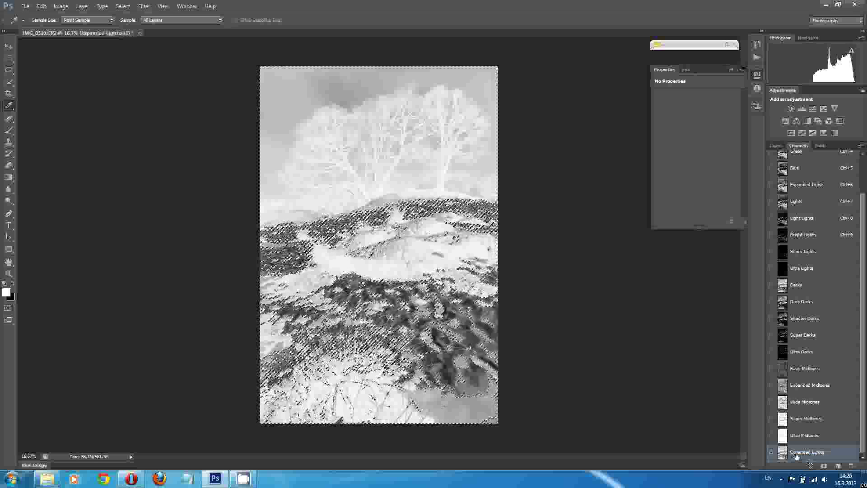
left_click_drag(797, 454, 806, 280)
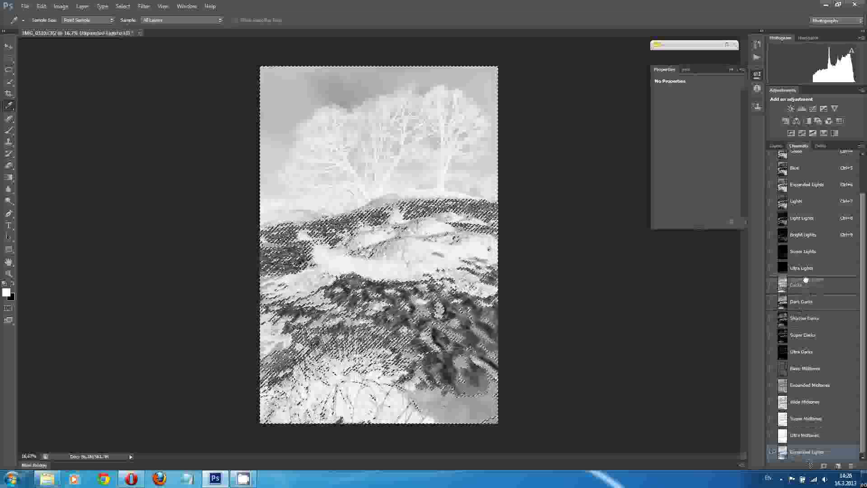
left_click(799, 302)
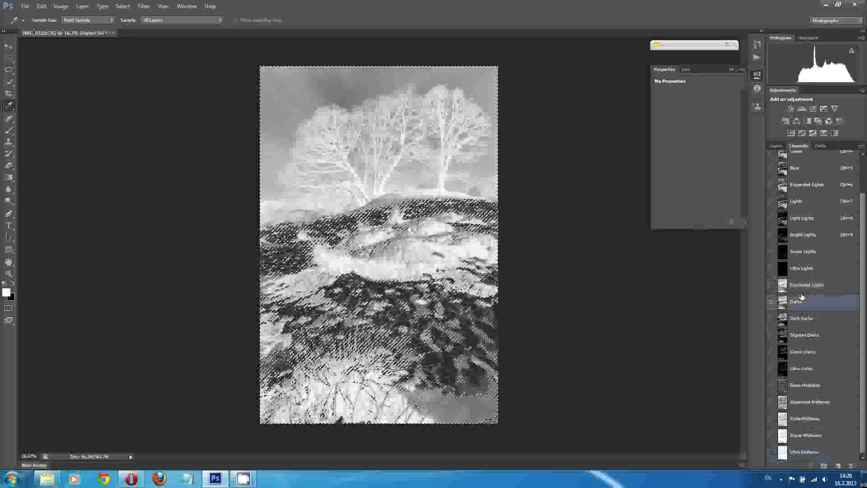
left_click(803, 285)
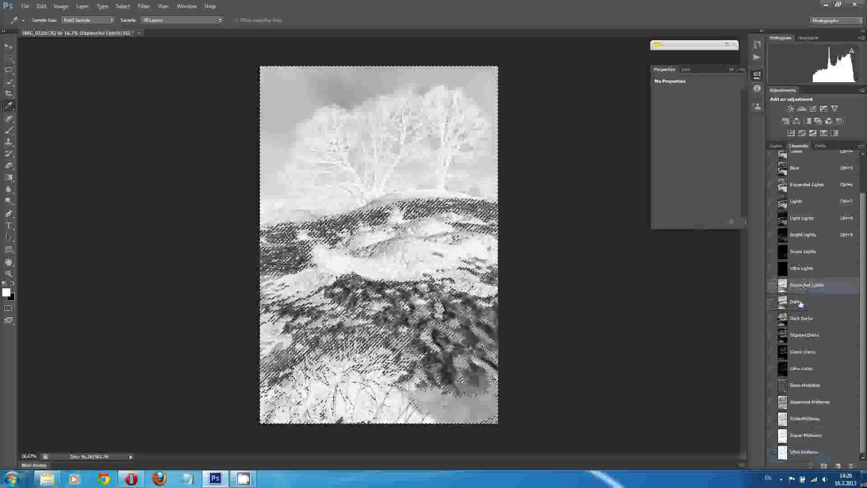
left_click(799, 302)
left_click(803, 288)
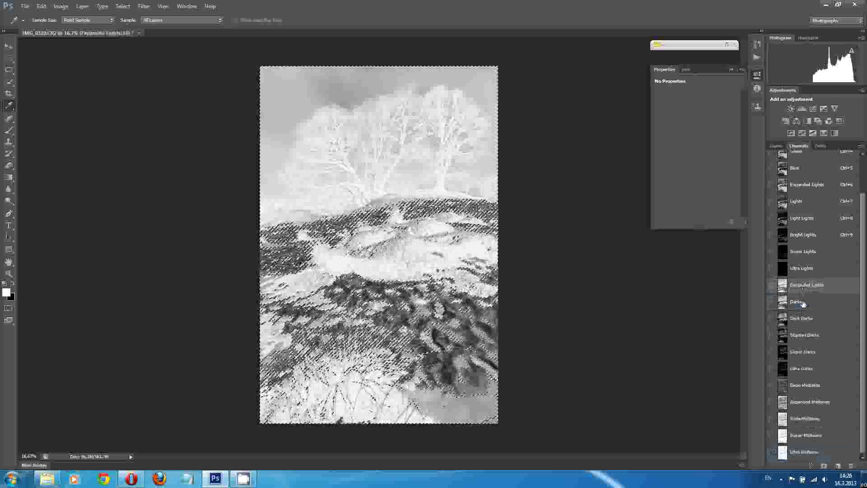
left_click(800, 301)
left_click(805, 289)
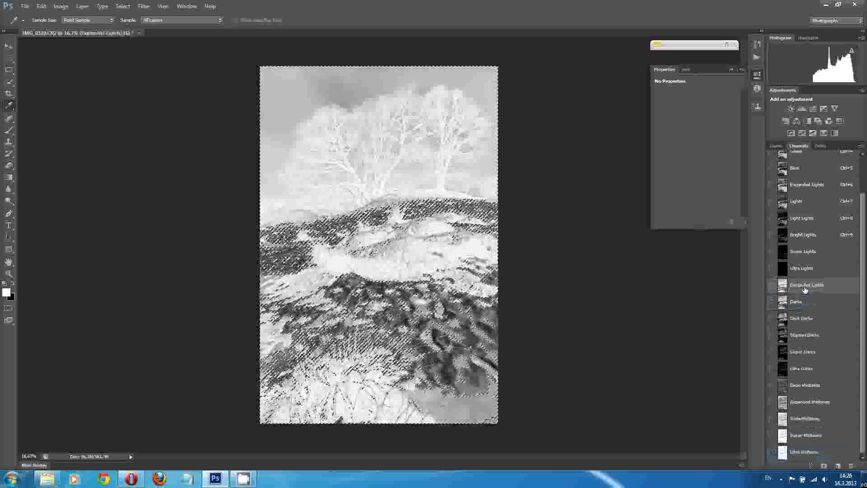
left_click(800, 302)
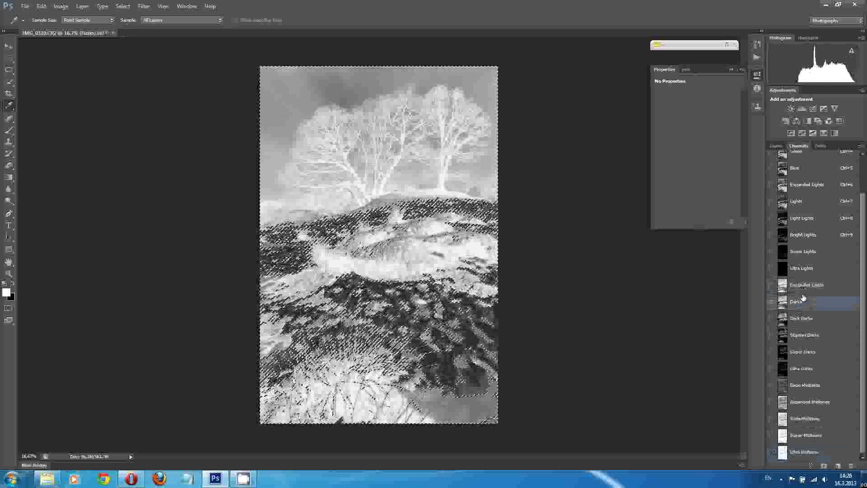
left_click(804, 288)
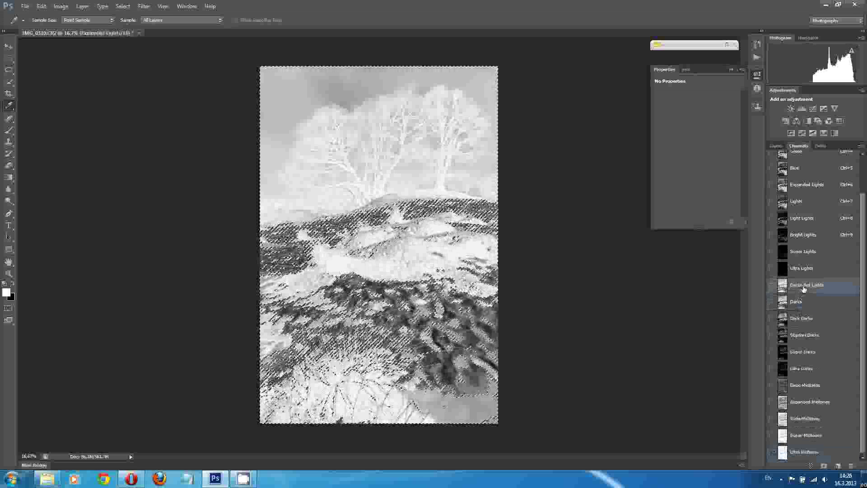
left_click(800, 301)
left_click(803, 287)
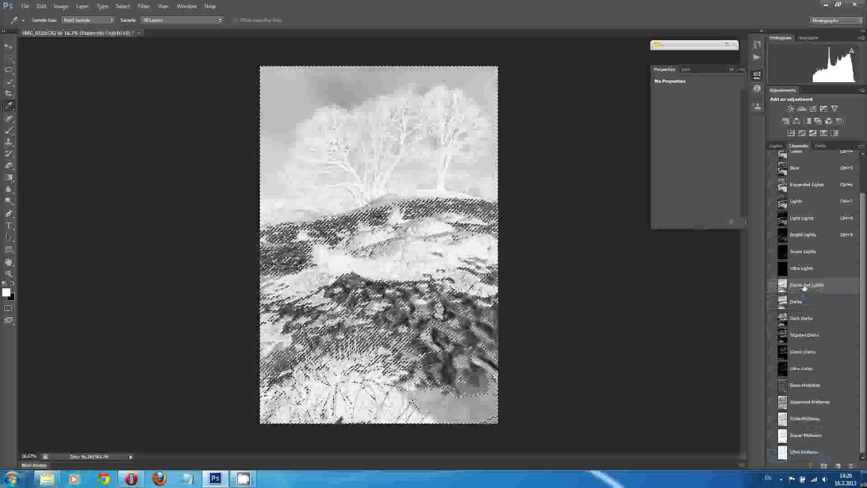
left_click(799, 301)
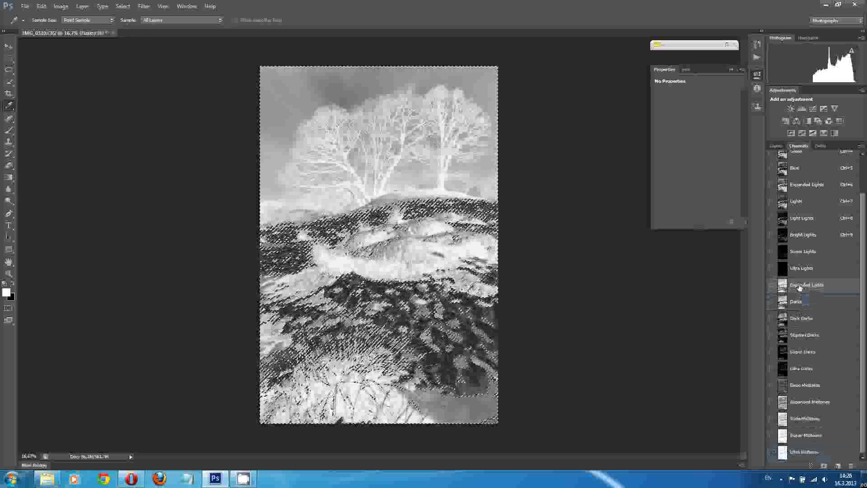
left_click(799, 287)
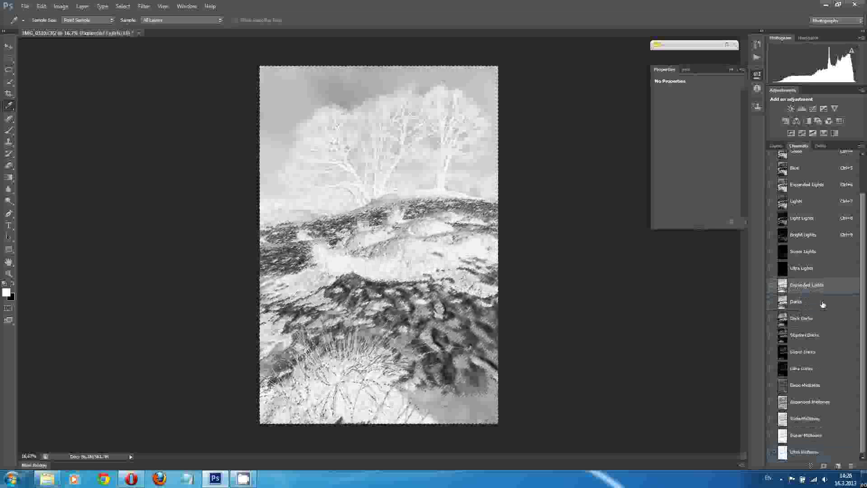
scroll(857, 233, "up", 1)
scroll(857, 232, "up", 1)
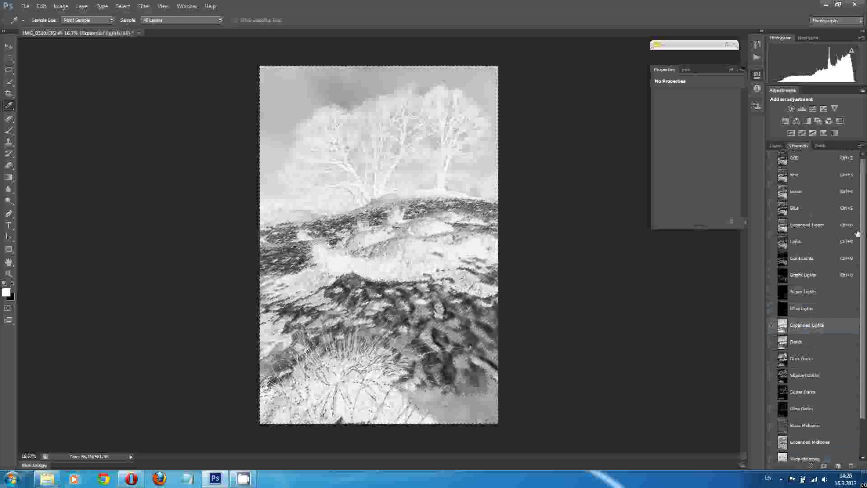
Turn on the RGB composite and hide the Expanded Lights channel to show the full-colour snowy photo
left_click(771, 158)
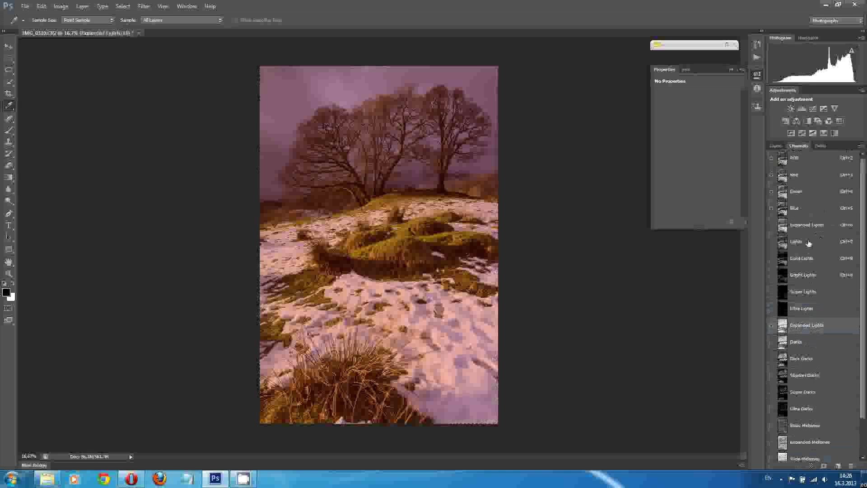
left_click(772, 326)
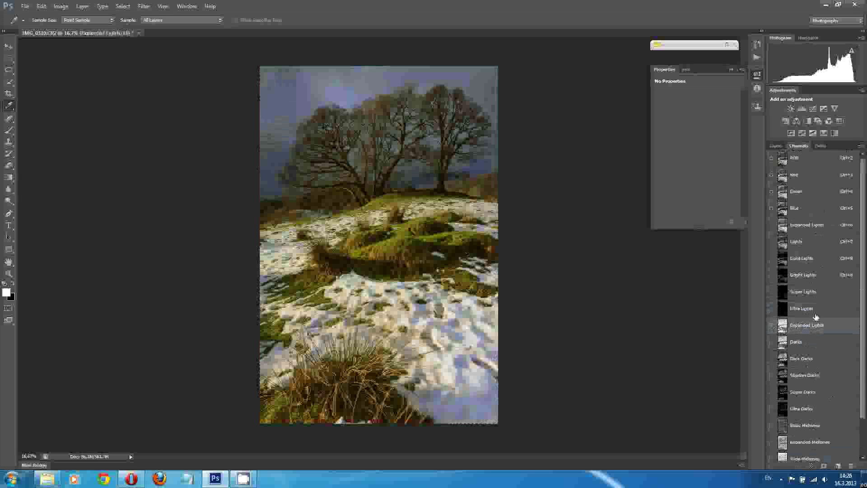
mouse_move(863, 307)
left_mouse_down()
mouse_move(862, 350)
mouse_move(863, 271)
left_mouse_up()
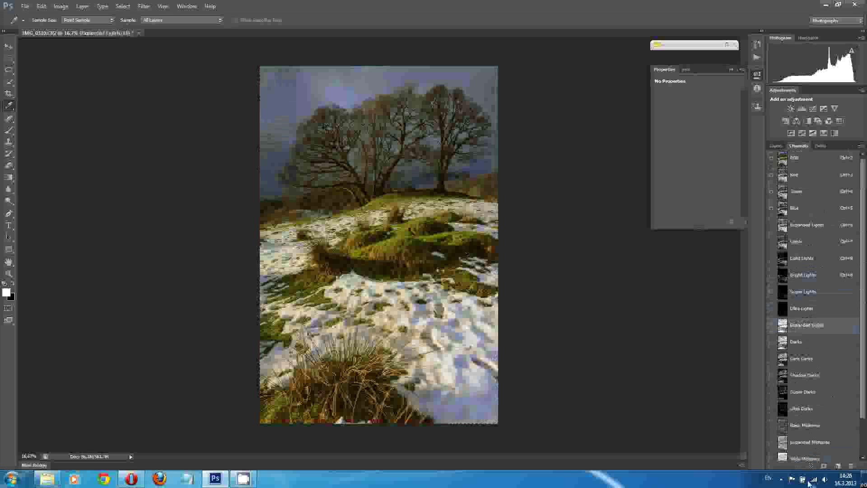
left_click(780, 479)
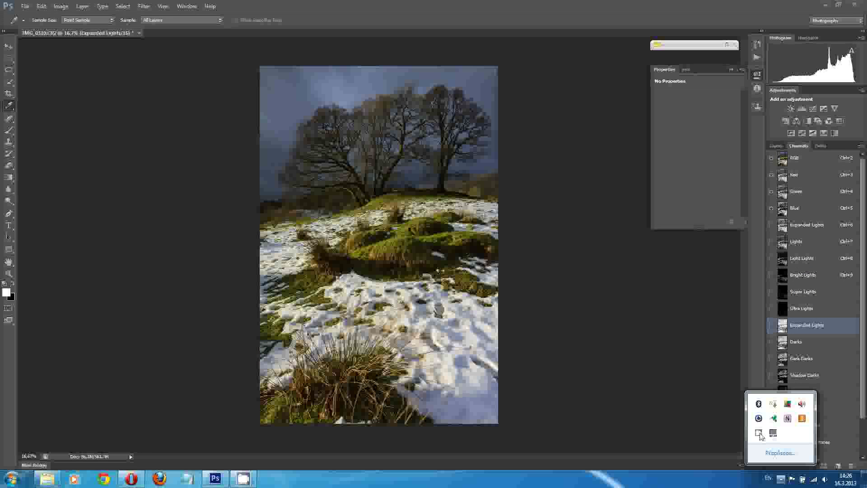